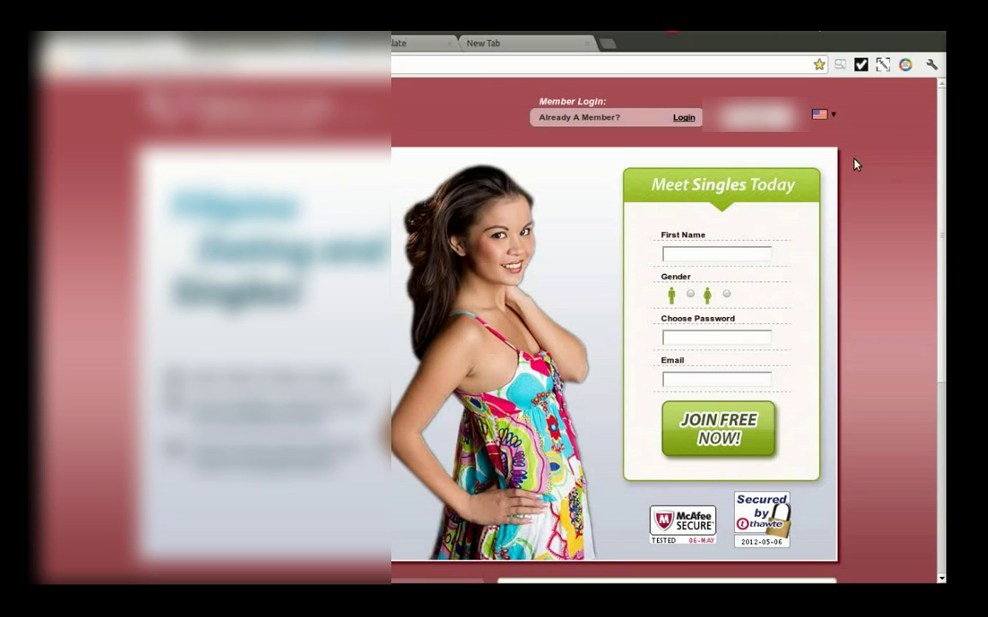
Step: Add a recorder project named 'registration', select it, and start recording
{"action": "left_click", "coordinate": [905, 66]}
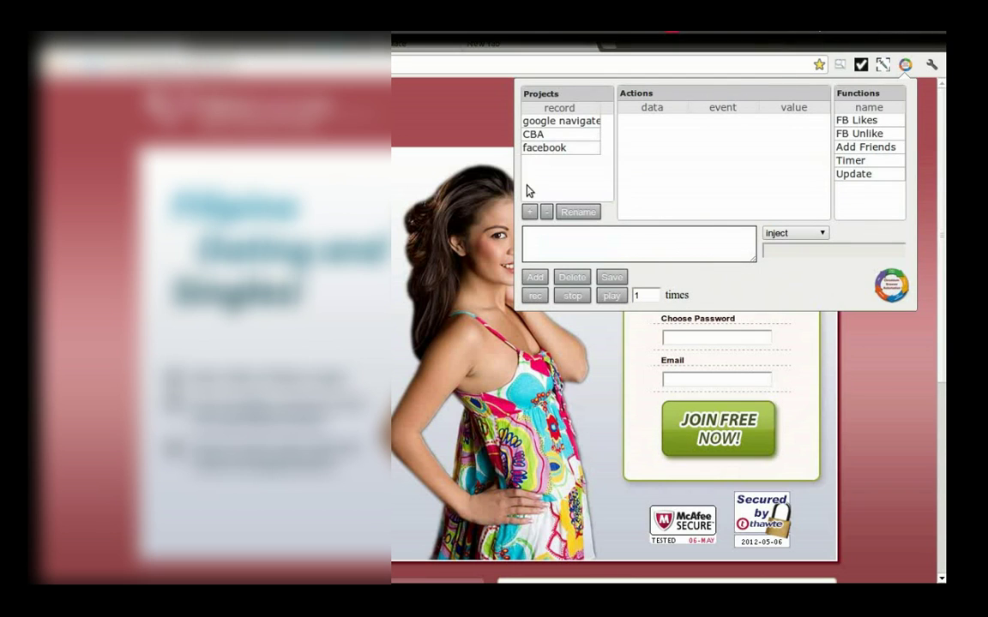
{"action": "left_click", "coordinate": [529, 212]}
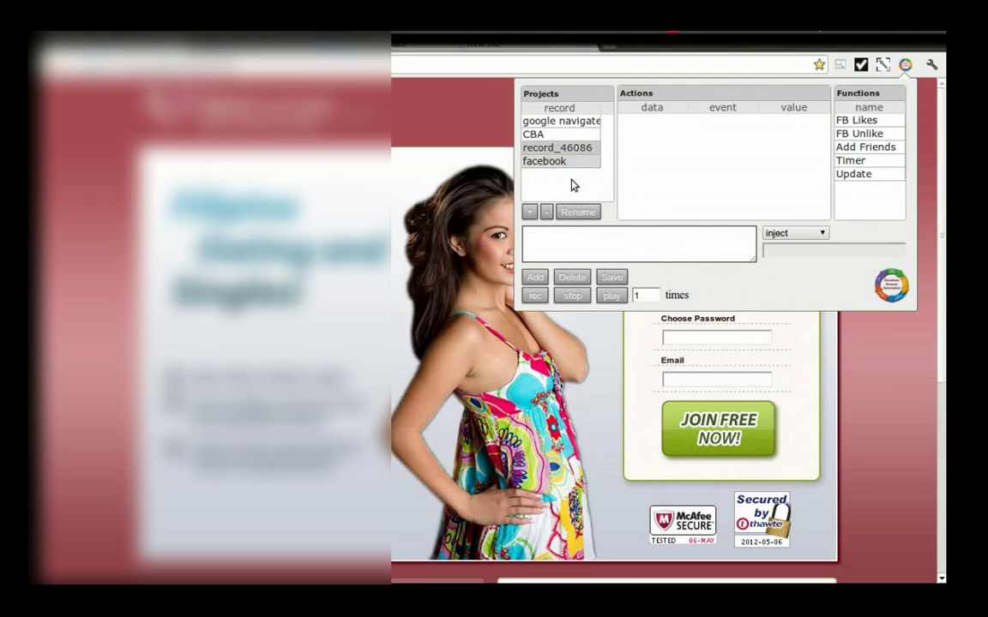
{"action": "left_click", "coordinate": [578, 212]}
{"action": "key", "text": "BackSpace"}
{"action": "key", "text": "BackSpace"}
{"action": "key", "text": "BackSpace"}
{"action": "key", "text": "BackSpace"}
{"action": "key", "text": "BackSpace"}
{"action": "key", "text": "BackSpace"}
{"action": "key", "text": "BackSpace"}
{"action": "key", "text": "BackSpace"}
{"action": "key", "text": "BackSpace"}
{"action": "key", "text": "BackSpace"}
{"action": "key", "text": "BackSpace"}
{"action": "key", "text": "BackSpace"}
{"action": "type", "text": "registration"}
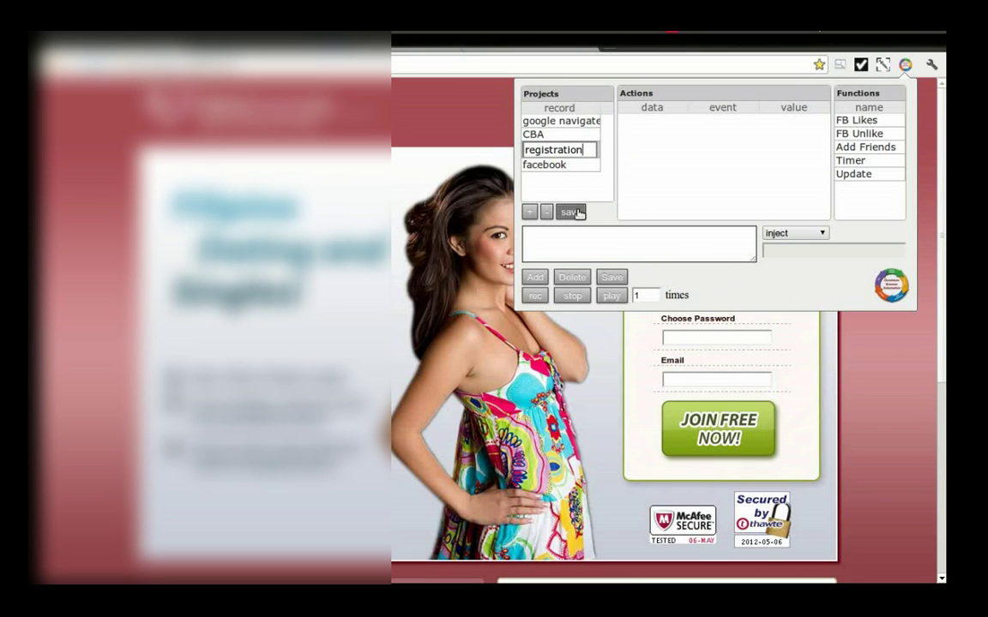
{"action": "left_click", "coordinate": [574, 212]}
{"action": "left_click", "coordinate": [553, 148]}
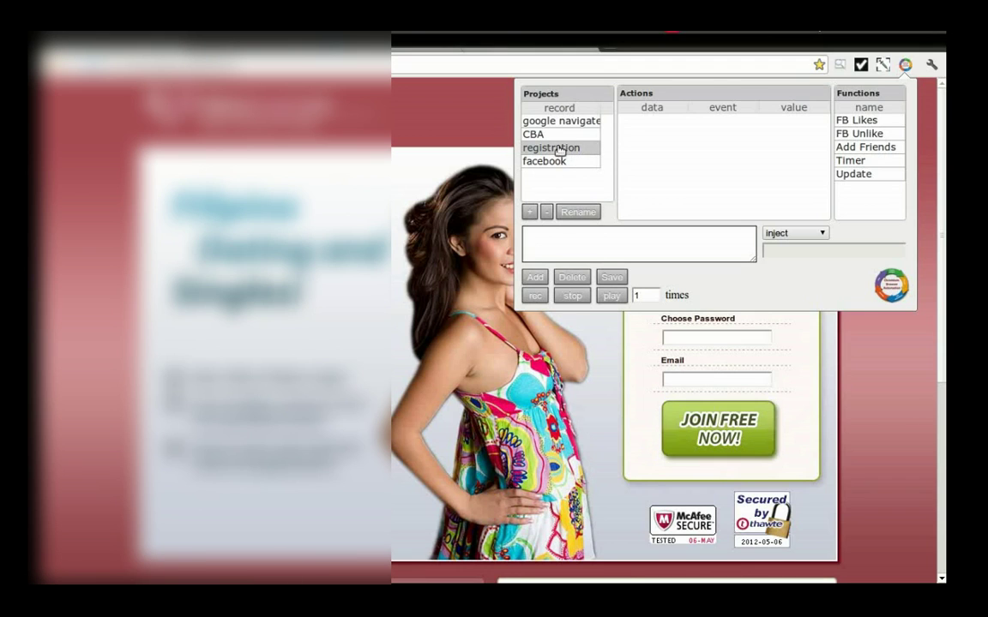
{"action": "left_click", "coordinate": [535, 294]}
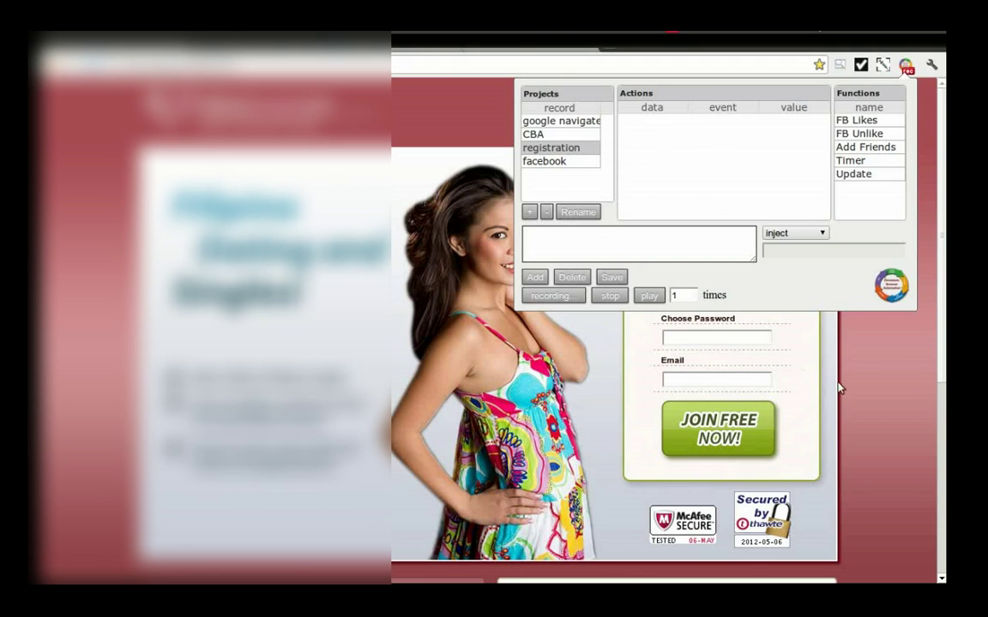
Step: Enter a first name, choose the first Gender option, and fill in a password and email address
{"action": "left_click", "coordinate": [725, 253]}
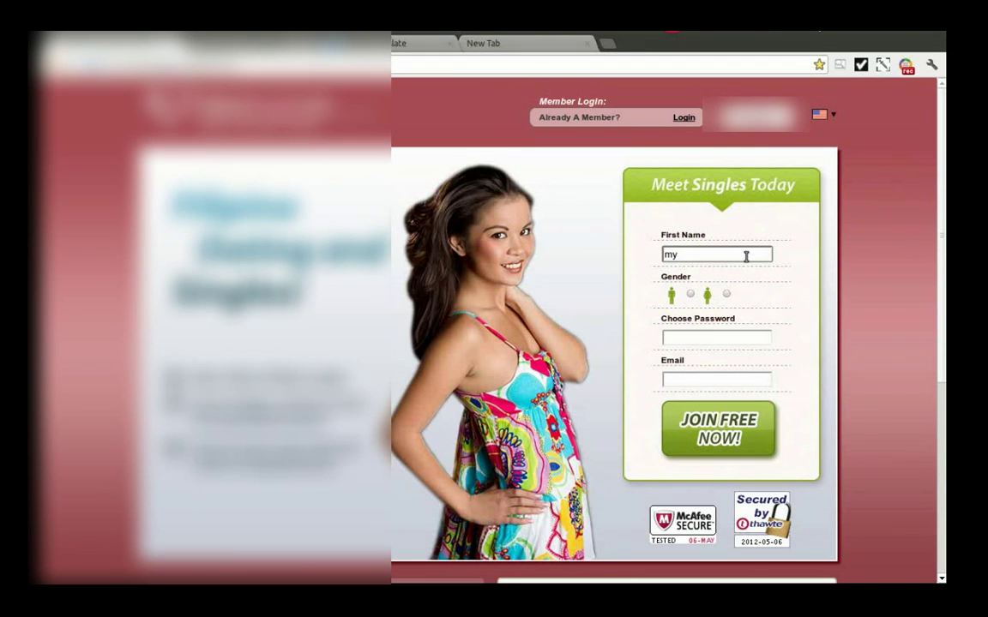
{"action": "type", "text": "myuniquen"}
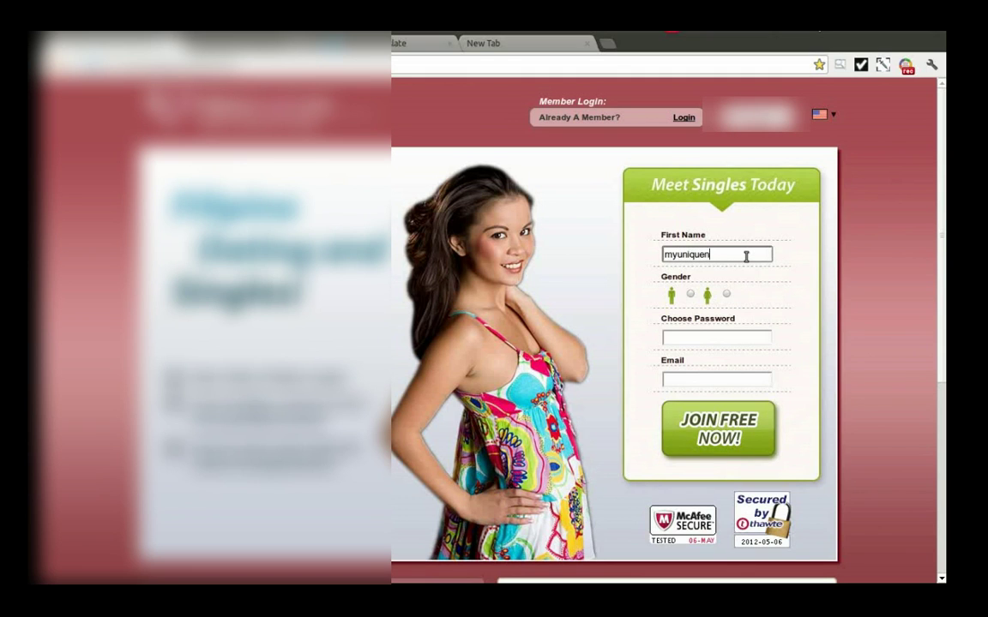
{"action": "type", "text": "ame11"}
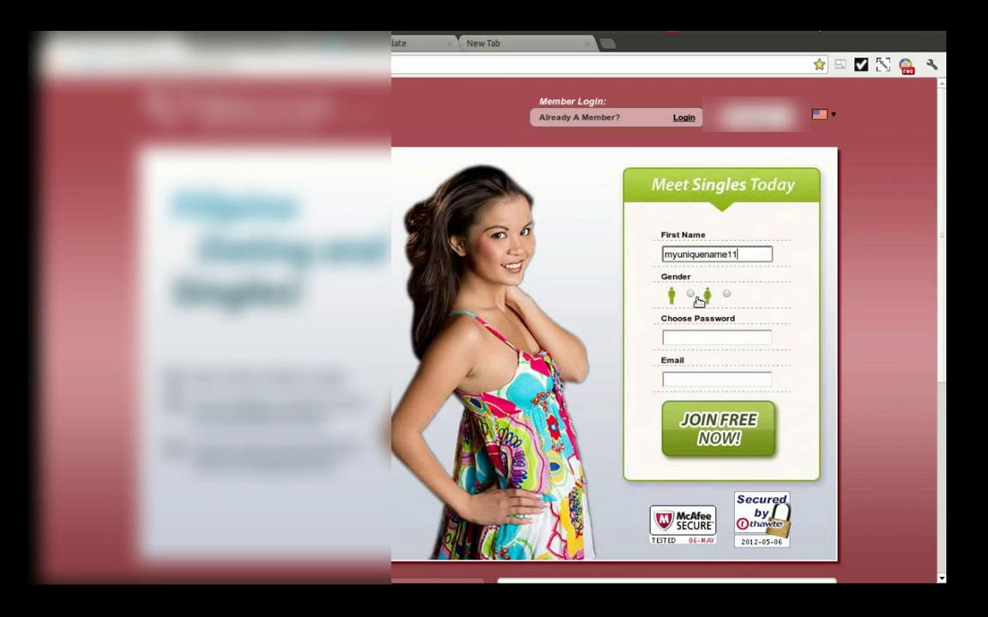
{"action": "left_click", "coordinate": [691, 294]}
{"action": "left_click", "coordinate": [699, 337]}
{"action": "type", "text": "mypassword12"}
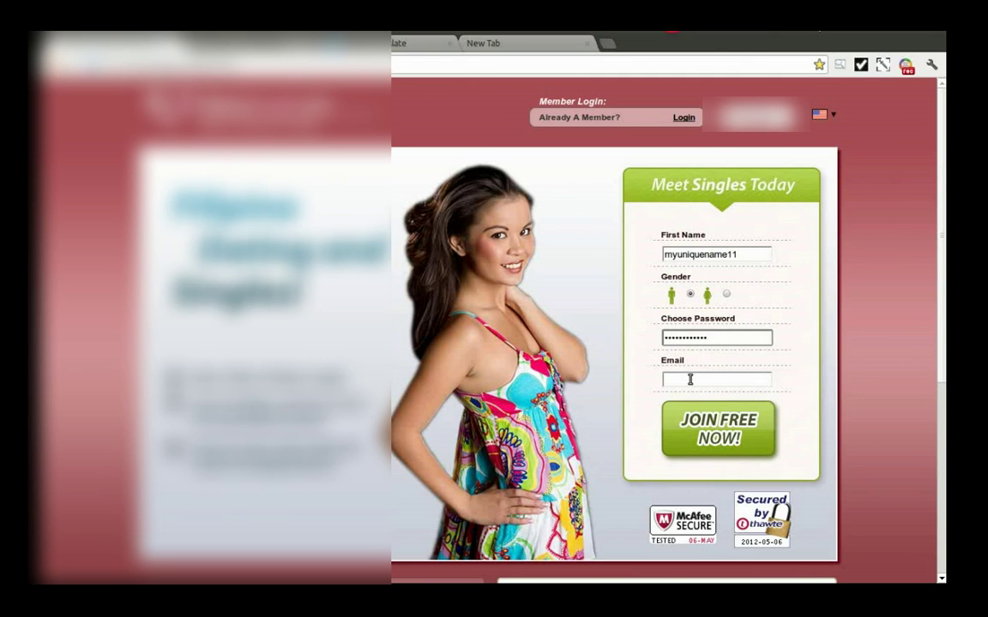
{"action": "left_click", "coordinate": [691, 379]}
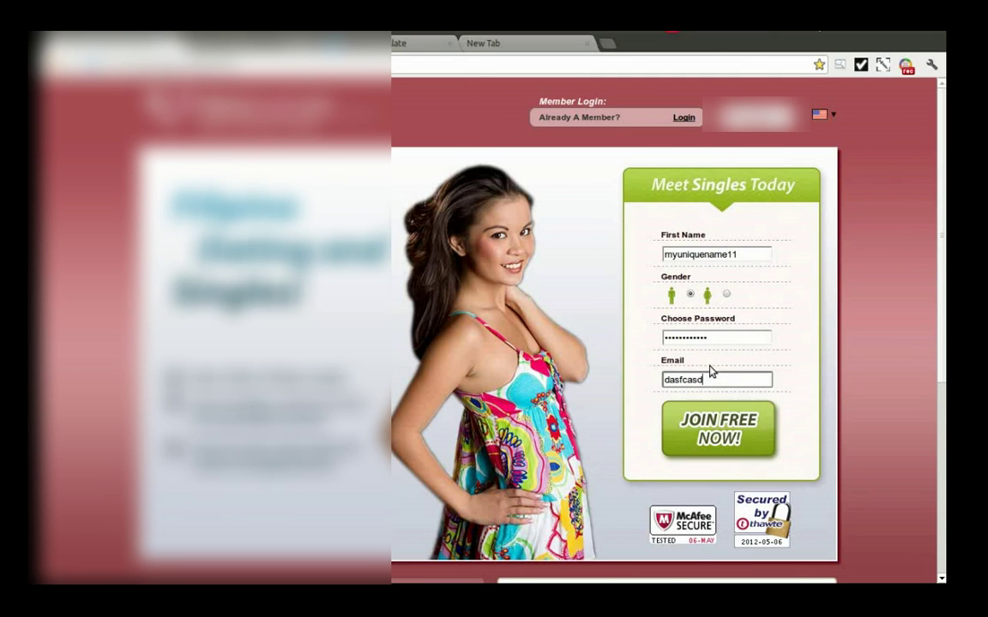
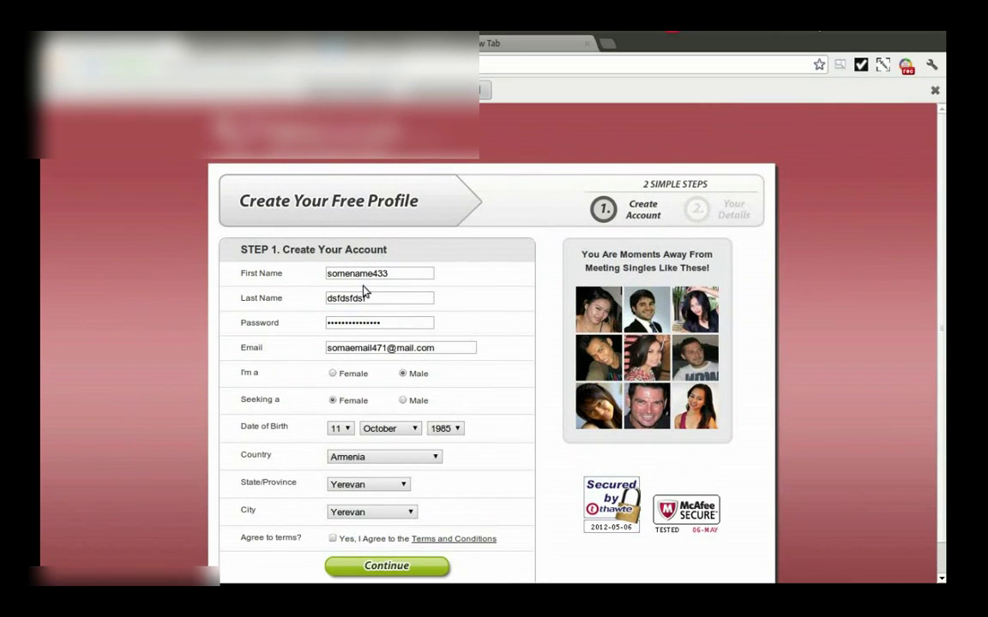
Step: Replace the existing last name and set I'm a to Male
{"action": "left_click_drag", "start_coordinate": [384, 299], "coordinate": [320, 296]}
{"action": "type", "text": "d"}
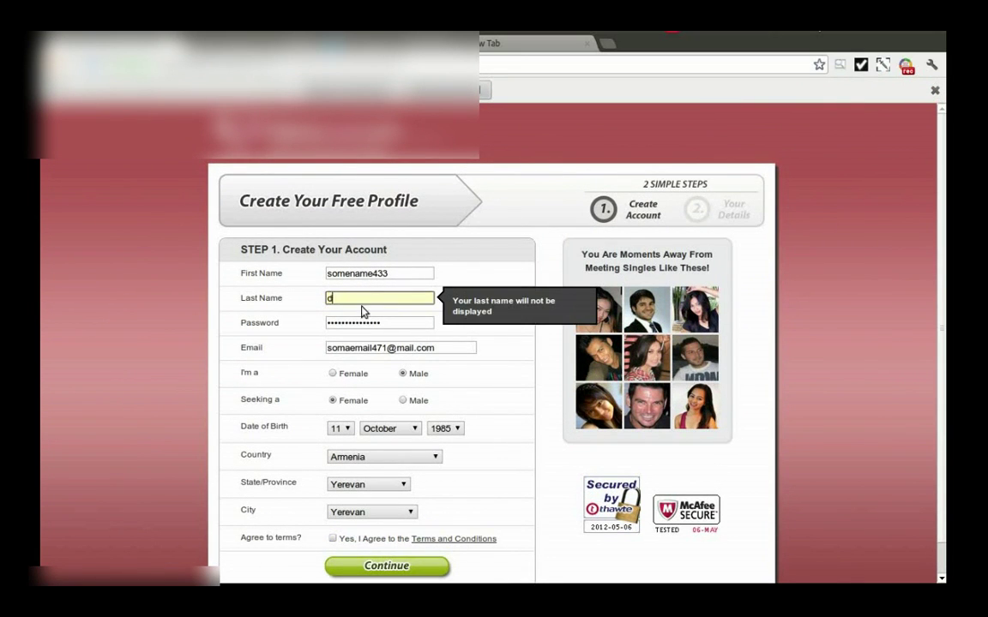
{"action": "type", "text": "fsfsdfsfdf"}
{"action": "left_click", "coordinate": [383, 323]}
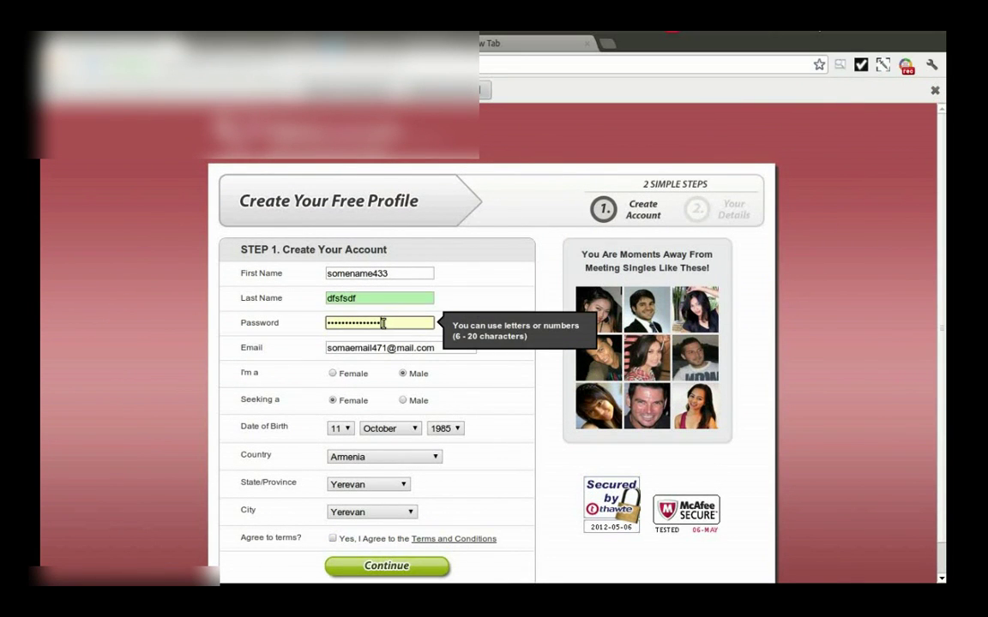
{"action": "left_click", "coordinate": [403, 374]}
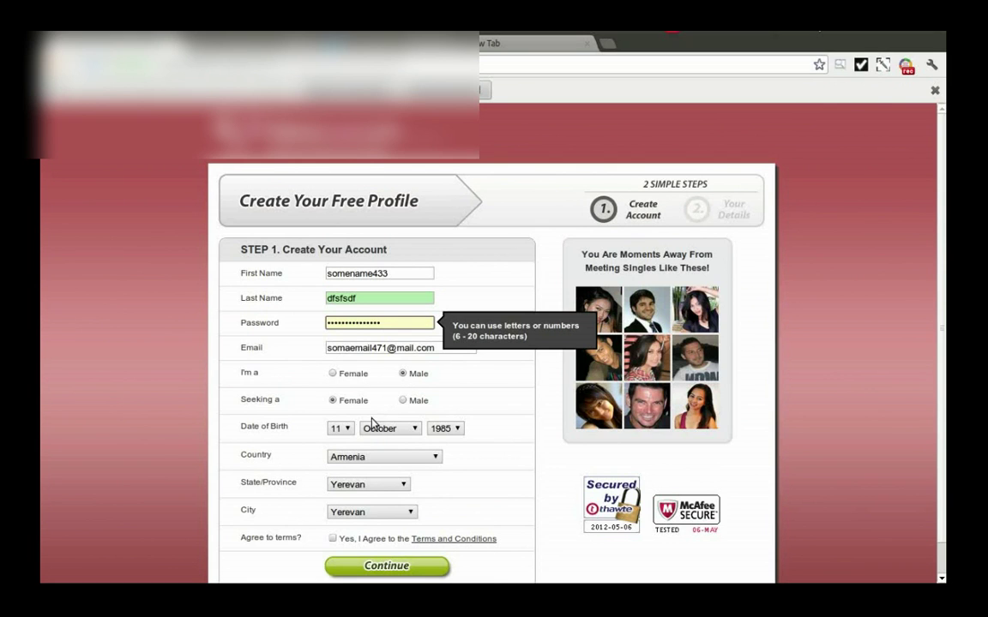
Step: Set the date of birth to 12 August 1988 and submit step 1 of the profile
{"action": "left_click", "coordinate": [345, 431]}
{"action": "left_click", "coordinate": [336, 343]}
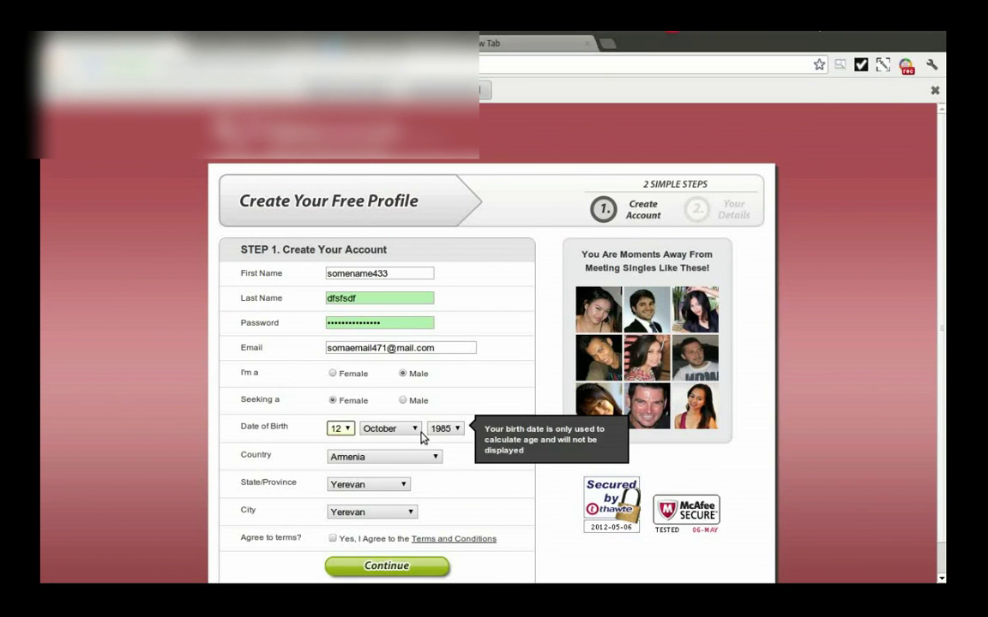
{"action": "left_click", "coordinate": [396, 428]}
{"action": "left_click", "coordinate": [386, 381]}
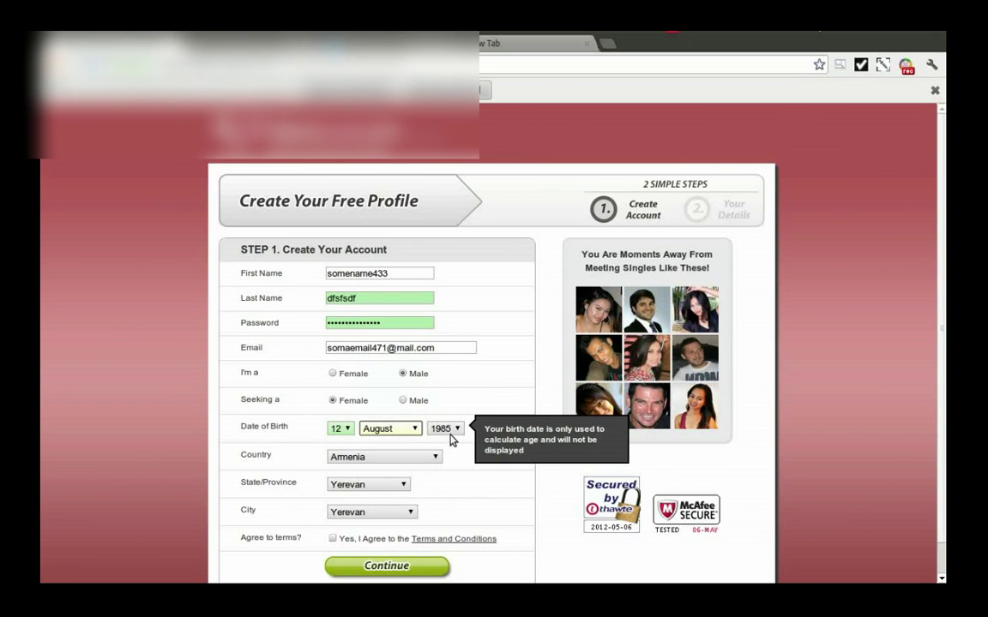
{"action": "left_click", "coordinate": [444, 428]}
{"action": "left_click", "coordinate": [440, 381]}
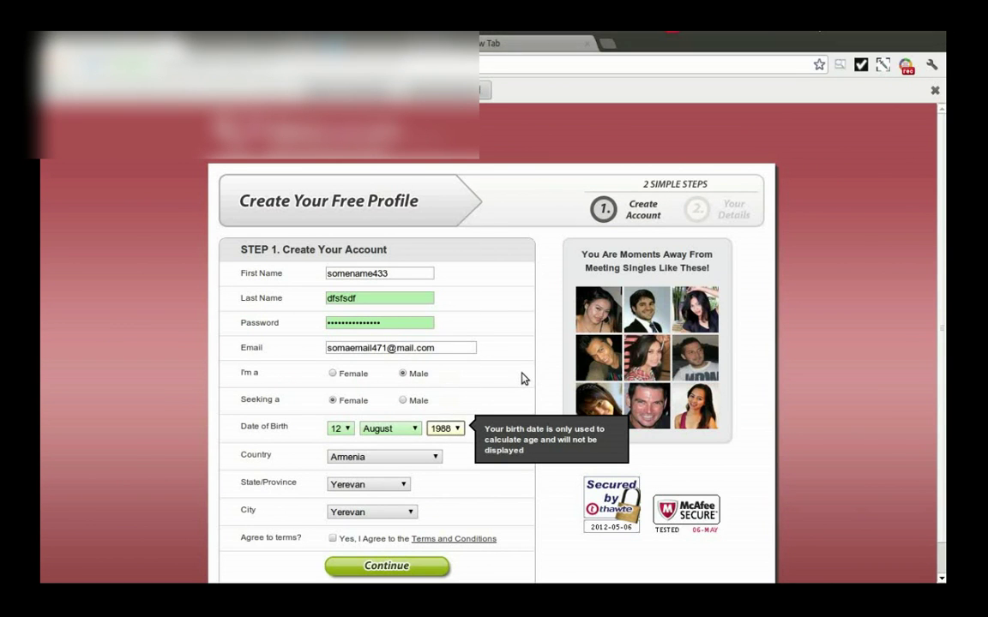
{"action": "scroll", "coordinate": [511, 372], "scroll_direction": "down", "scroll_amount": 1}
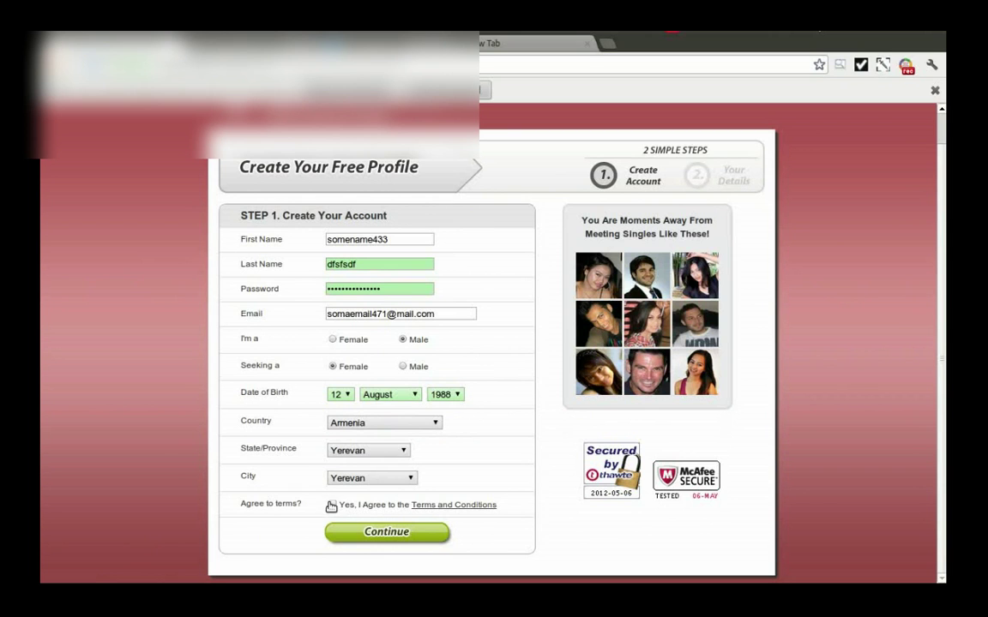
{"action": "left_click", "coordinate": [386, 534]}
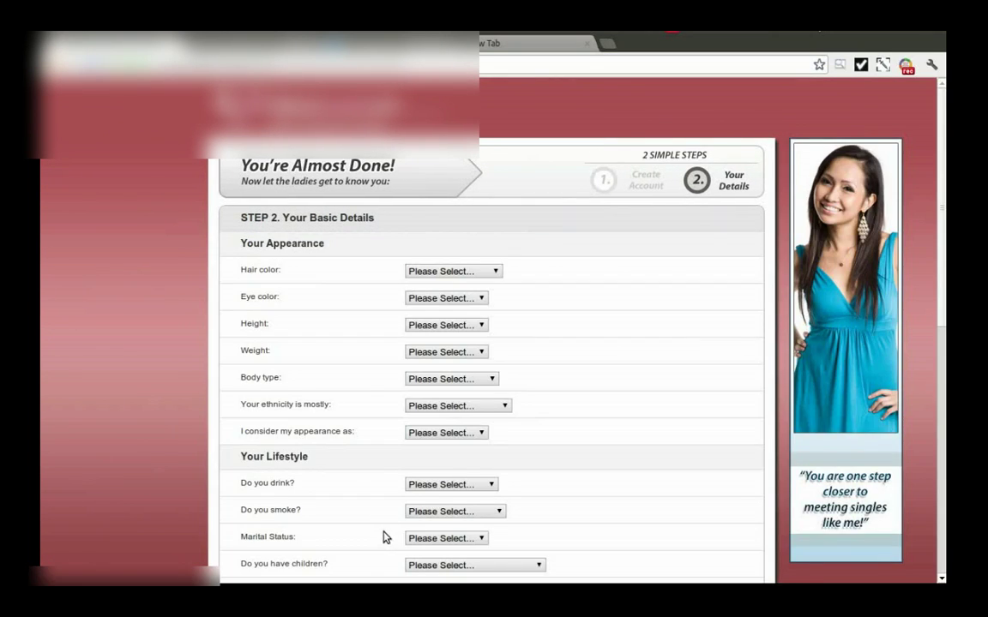
Step: Set hair Grey / White, eyes Brown, height 146 cm, weight 55 kg and Average body type
{"action": "left_click", "coordinate": [450, 271]}
{"action": "left_click", "coordinate": [433, 341]}
{"action": "left_click", "coordinate": [444, 298]}
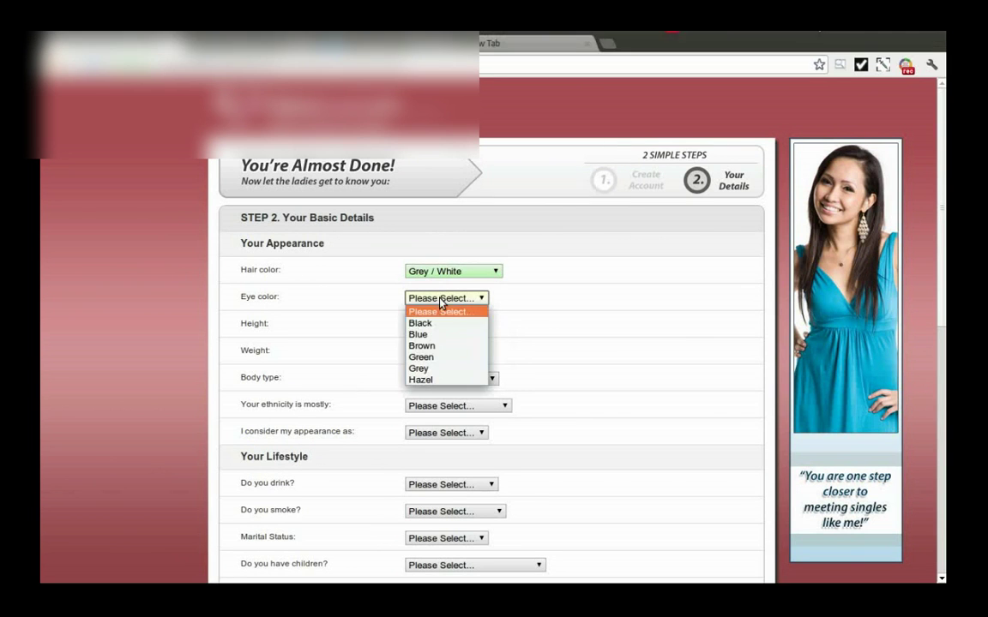
{"action": "left_click", "coordinate": [440, 346]}
{"action": "left_click", "coordinate": [443, 324]}
{"action": "left_click", "coordinate": [444, 415]}
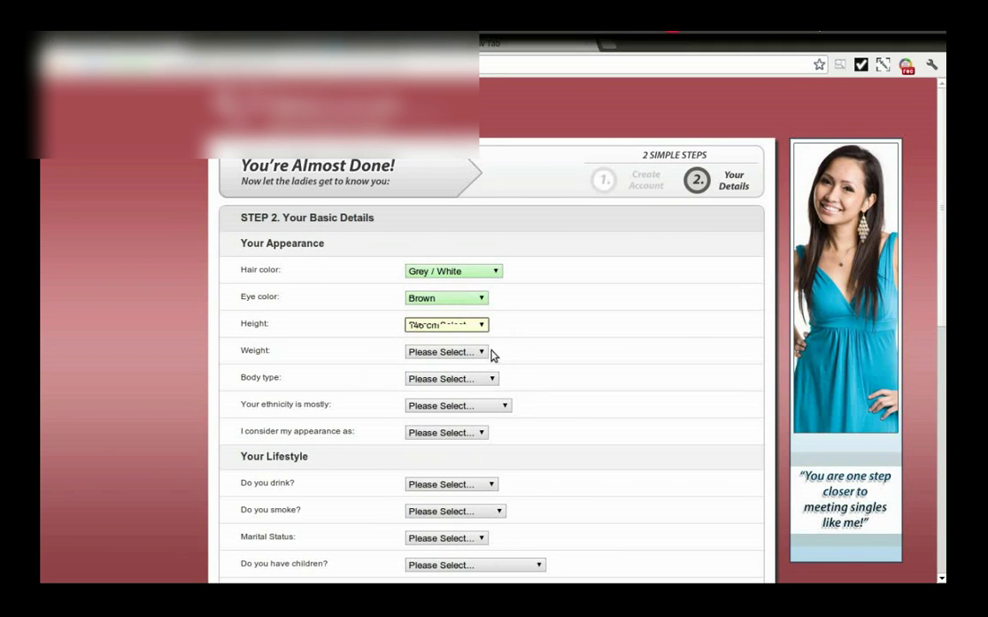
{"action": "left_click", "coordinate": [468, 352]}
{"action": "left_click", "coordinate": [443, 305]}
{"action": "left_click", "coordinate": [451, 379]}
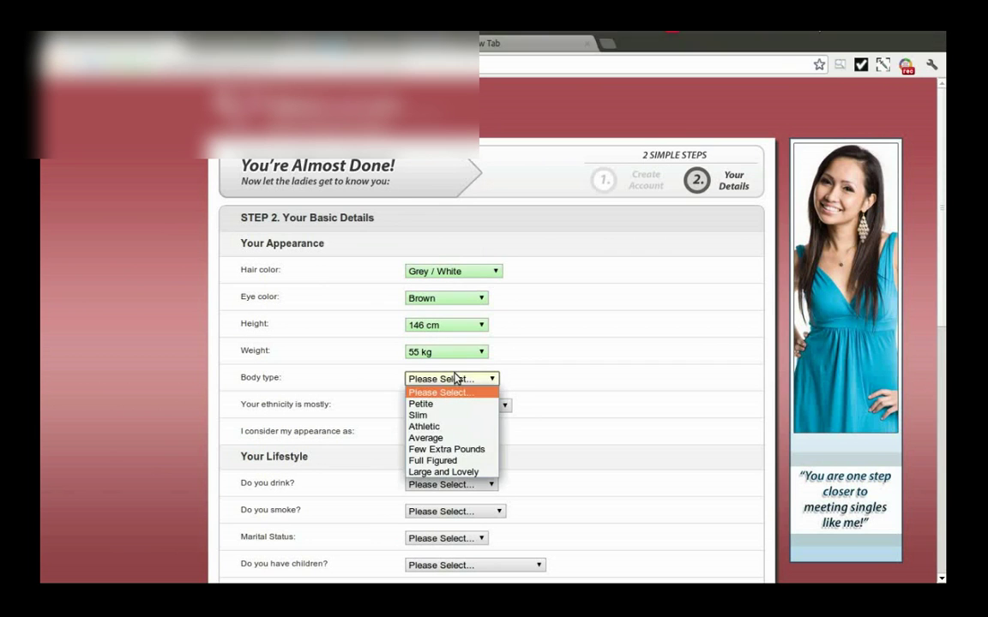
{"action": "left_click", "coordinate": [454, 437]}
Step: Choose Hispanic / Latino ethnicity, Attractive appearance, Don't drink and Don't smoke
{"action": "scroll", "coordinate": [522, 353], "scroll_direction": "down", "scroll_amount": 1}
{"action": "left_click", "coordinate": [459, 330]}
{"action": "left_click", "coordinate": [487, 402]}
{"action": "left_click", "coordinate": [478, 357]}
{"action": "left_click", "coordinate": [432, 405]}
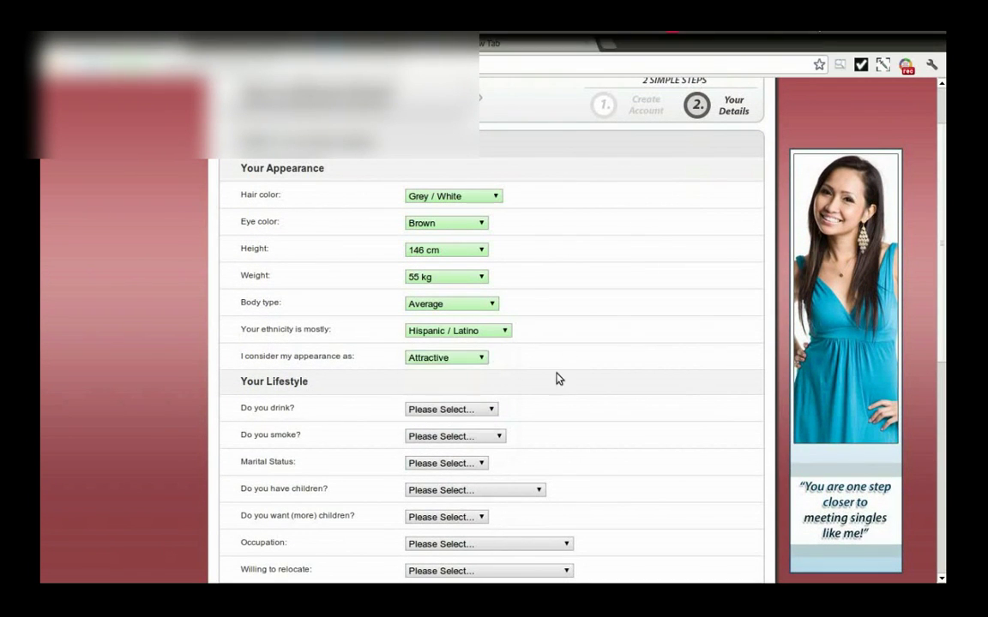
{"action": "scroll", "coordinate": [522, 355], "scroll_direction": "down", "scroll_amount": 1}
{"action": "scroll", "coordinate": [520, 354], "scroll_direction": "down", "scroll_amount": 1}
{"action": "left_click", "coordinate": [450, 257]}
{"action": "left_click", "coordinate": [451, 295]}
{"action": "scroll", "coordinate": [607, 287], "scroll_direction": "down", "scroll_amount": 1}
{"action": "left_click", "coordinate": [497, 248]}
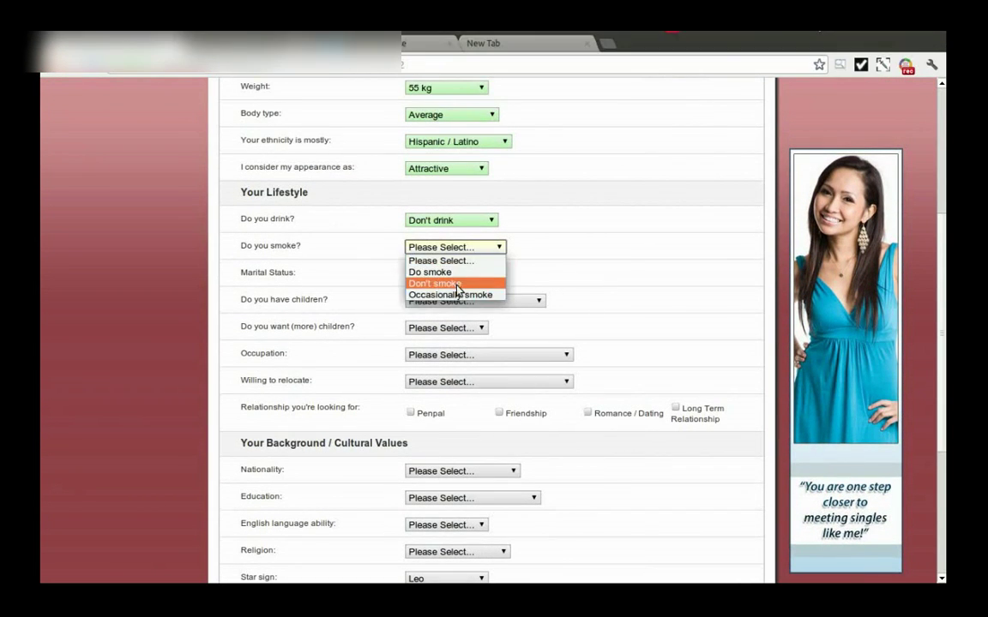
{"action": "left_click", "coordinate": [476, 283]}
Step: Set marital status Single, children Yes - don't live at home, and more children Not Sure
{"action": "left_click", "coordinate": [481, 274]}
{"action": "left_click", "coordinate": [446, 298]}
{"action": "left_click", "coordinate": [471, 301]}
{"action": "left_click", "coordinate": [446, 335]}
{"action": "left_click", "coordinate": [460, 329]}
{"action": "left_click", "coordinate": [445, 345]}
Step: Set occupation to Entertainment / Media and willingness to relocate to another country
{"action": "scroll", "coordinate": [532, 321], "scroll_direction": "down", "scroll_amount": 1}
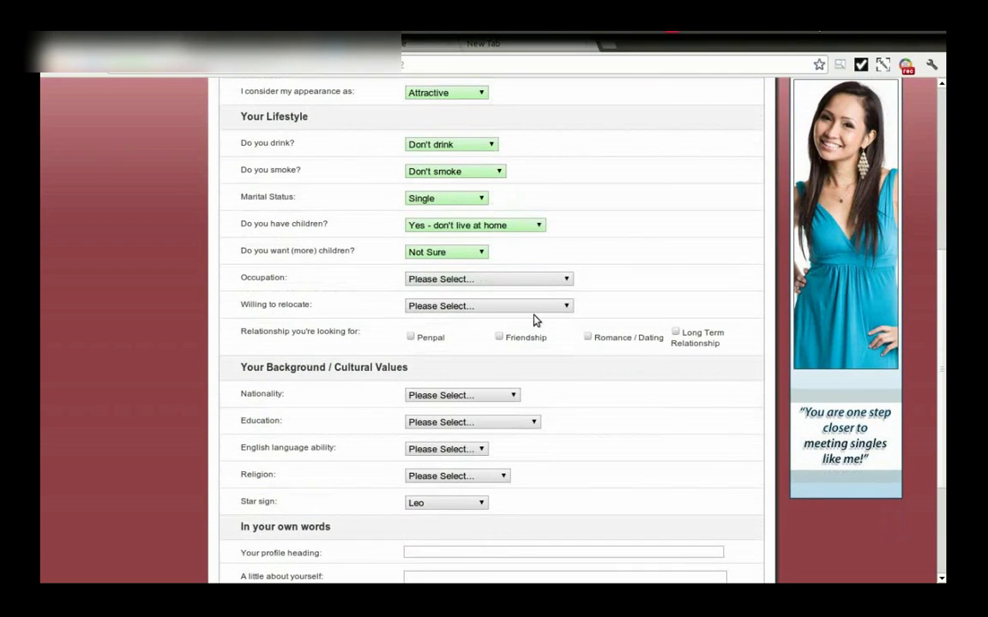
{"action": "left_click", "coordinate": [463, 283]}
{"action": "left_click", "coordinate": [448, 359]}
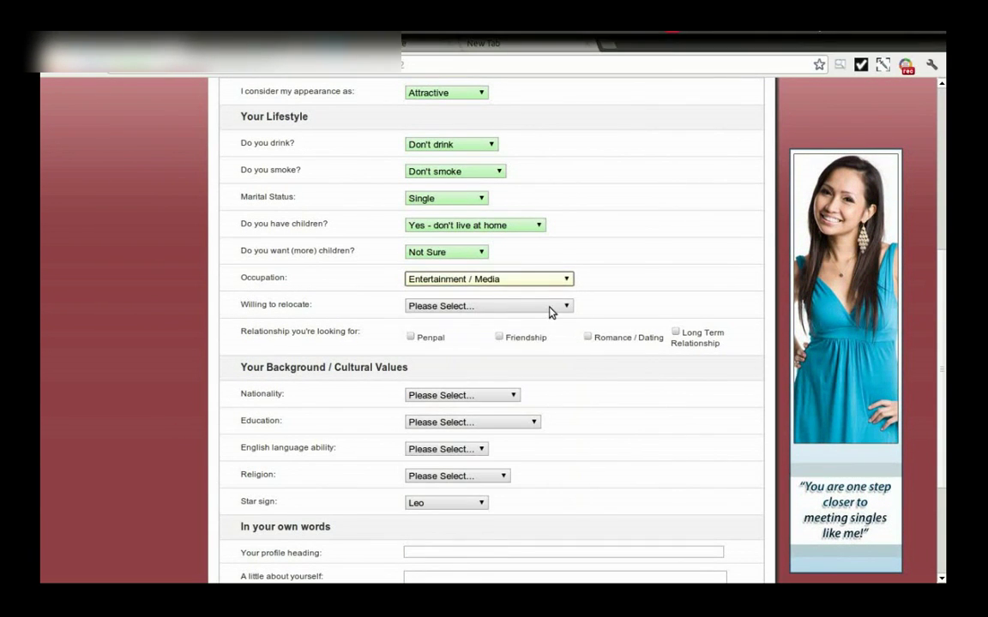
{"action": "left_click", "coordinate": [517, 309]}
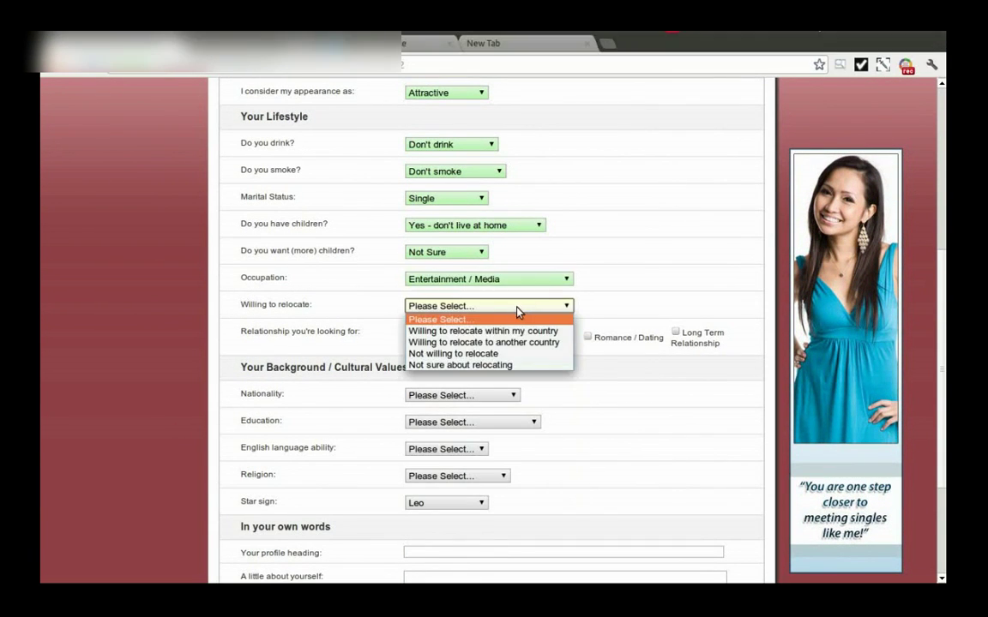
{"action": "left_click", "coordinate": [468, 343]}
{"action": "scroll", "coordinate": [481, 252], "scroll_direction": "down", "scroll_amount": 1}
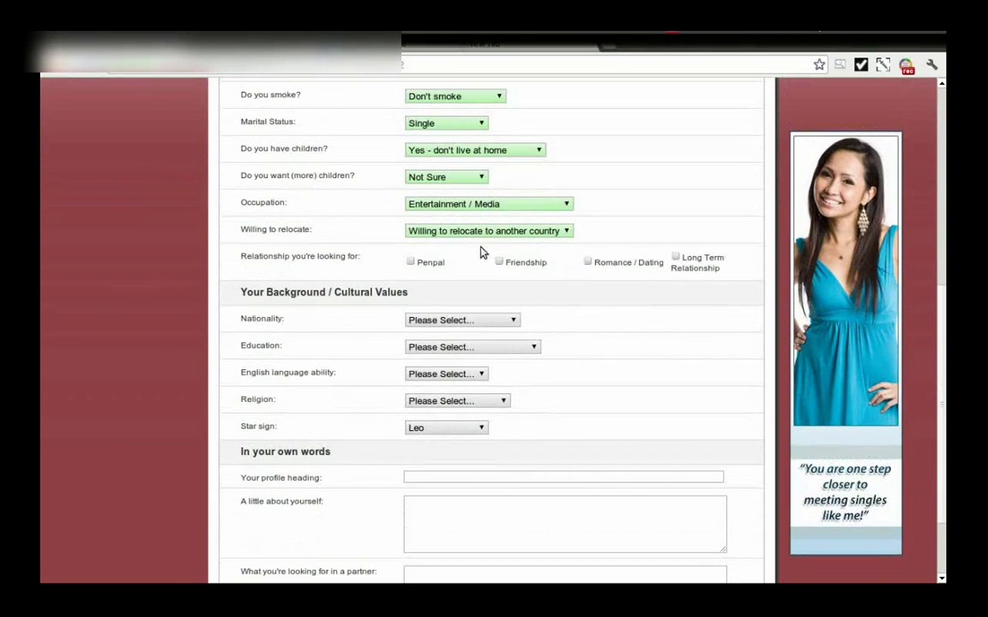
Step: Choose nationality Anguilla, education High School, English Some, religion Jainism and star sign Gemini
{"action": "left_click", "coordinate": [460, 322]}
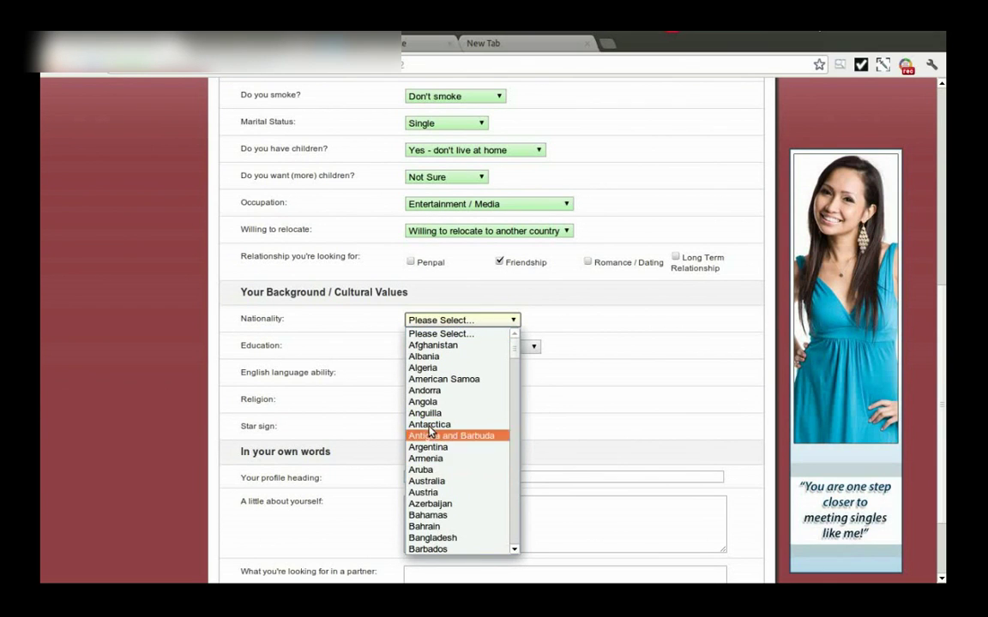
{"action": "left_click", "coordinate": [430, 414]}
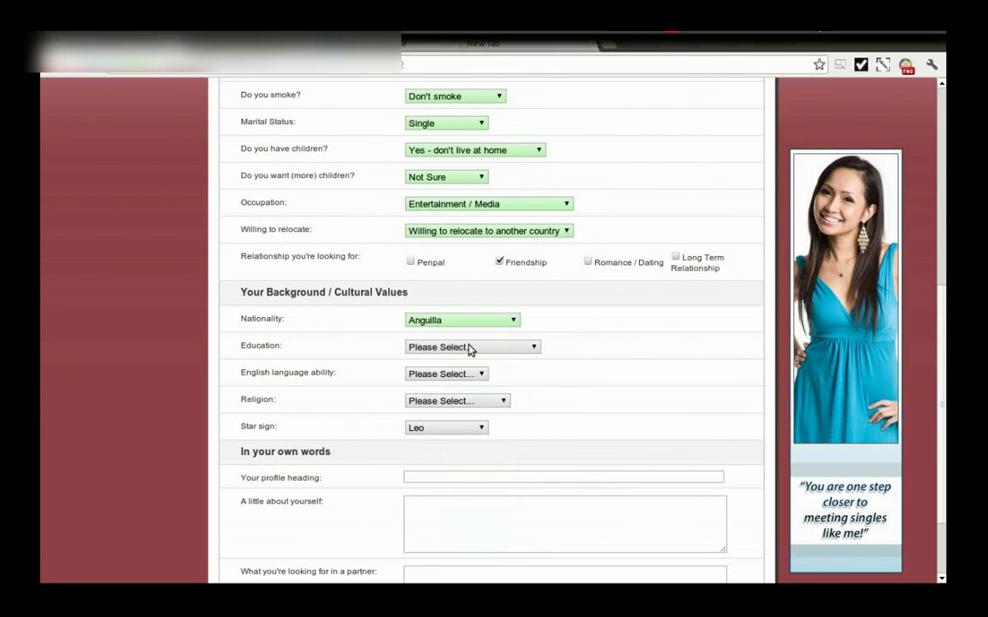
{"action": "left_click", "coordinate": [470, 347]}
{"action": "left_click", "coordinate": [448, 396]}
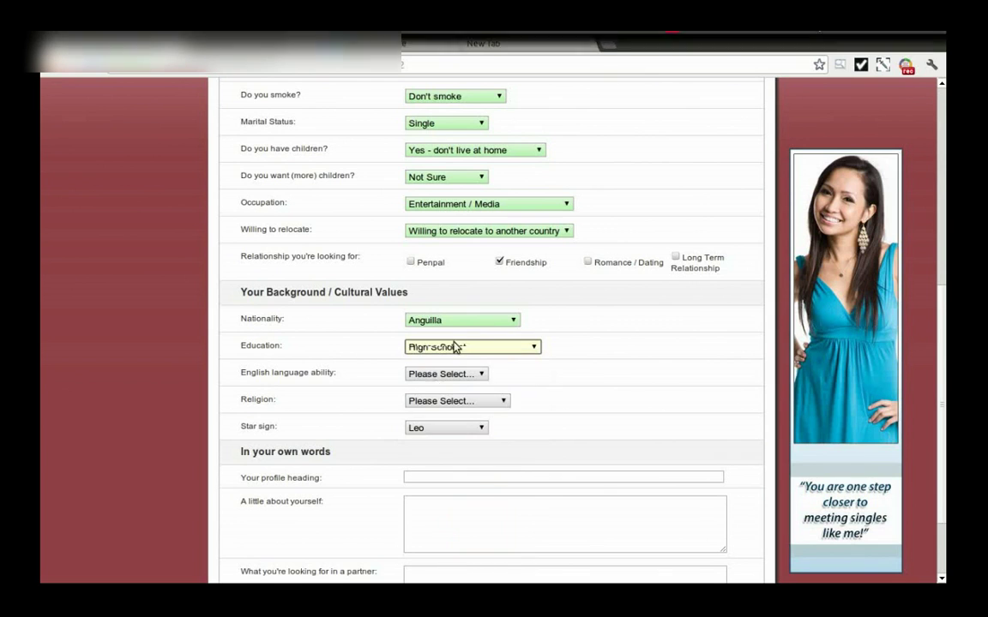
{"action": "left_click", "coordinate": [461, 375]}
{"action": "left_click", "coordinate": [452, 410]}
{"action": "left_click", "coordinate": [447, 403]}
{"action": "left_click", "coordinate": [424, 308]}
{"action": "scroll", "coordinate": [514, 403], "scroll_direction": "down", "scroll_amount": 1}
{"action": "left_click", "coordinate": [463, 393]}
{"action": "left_click", "coordinate": [433, 453]}
Step: Enter heading 'dasfdasfads', about-yourself 'dasf dasf', partner text 'dafads fadsf', and submit the form
{"action": "scroll", "coordinate": [587, 356], "scroll_direction": "down", "scroll_amount": 2}
{"action": "left_click", "coordinate": [447, 374]}
{"action": "type", "text": "dasfdasfads"}
{"action": "left_click", "coordinate": [478, 410]}
{"action": "type", "text": "dasf dasf"}
{"action": "left_click", "coordinate": [495, 512]}
{"action": "type", "text": "dafads fadsf"}
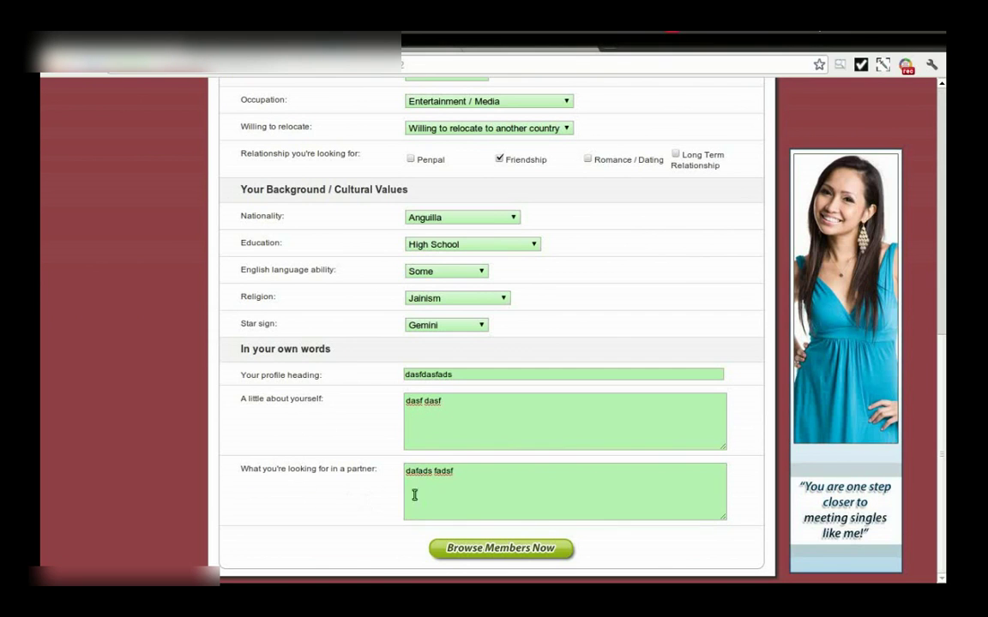
{"action": "left_click", "coordinate": [515, 549]}
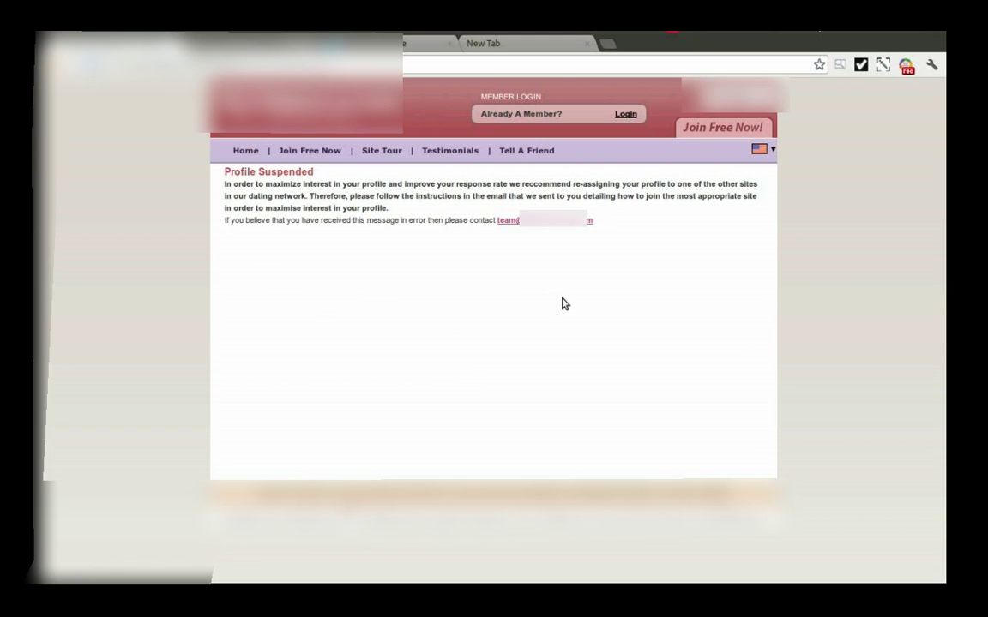
Step: Stop recording the registration project from the recorder panel
{"action": "left_click", "coordinate": [906, 66]}
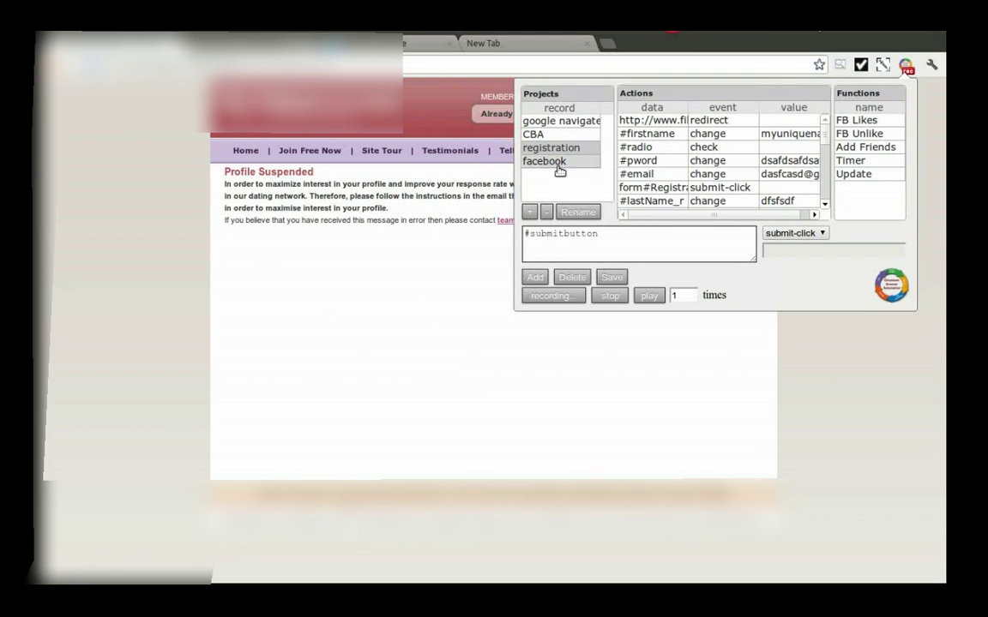
{"action": "left_click", "coordinate": [607, 296]}
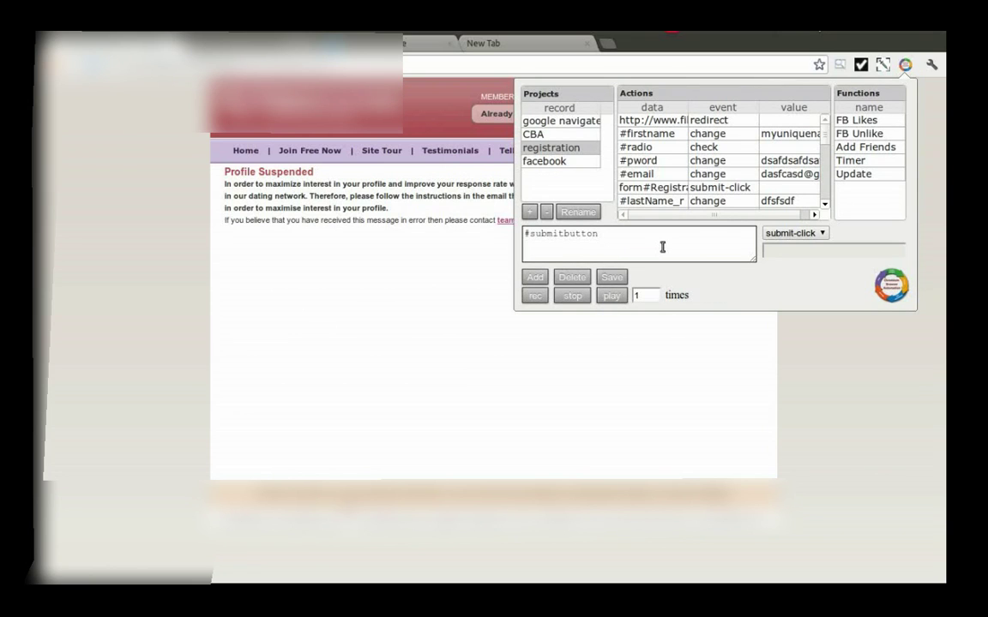
Step: Append the <$unique=3> token to the #firstname action's value and save it
{"action": "left_click", "coordinate": [659, 137]}
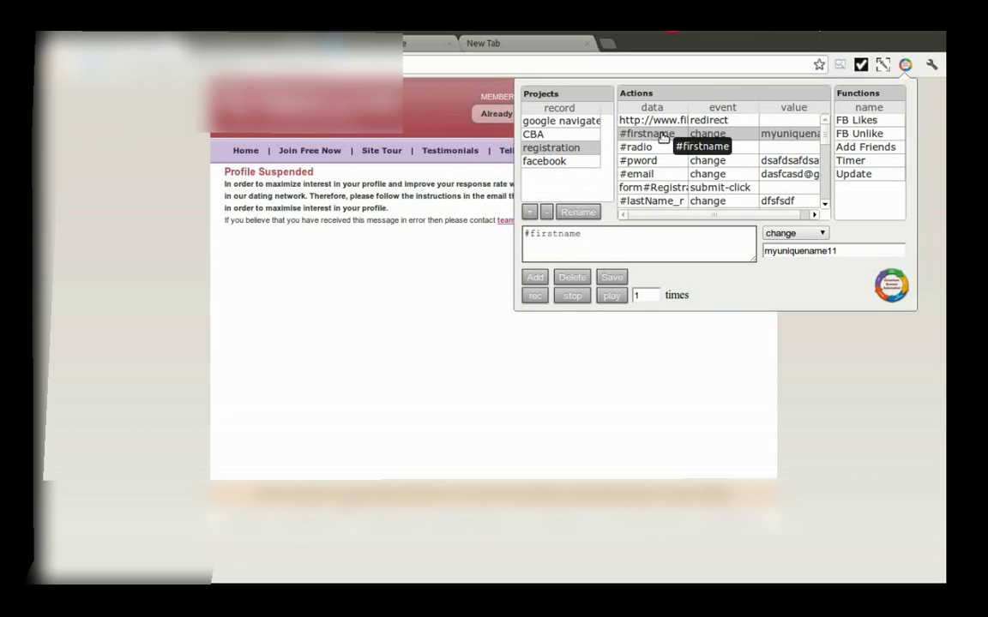
{"action": "left_click", "coordinate": [853, 251]}
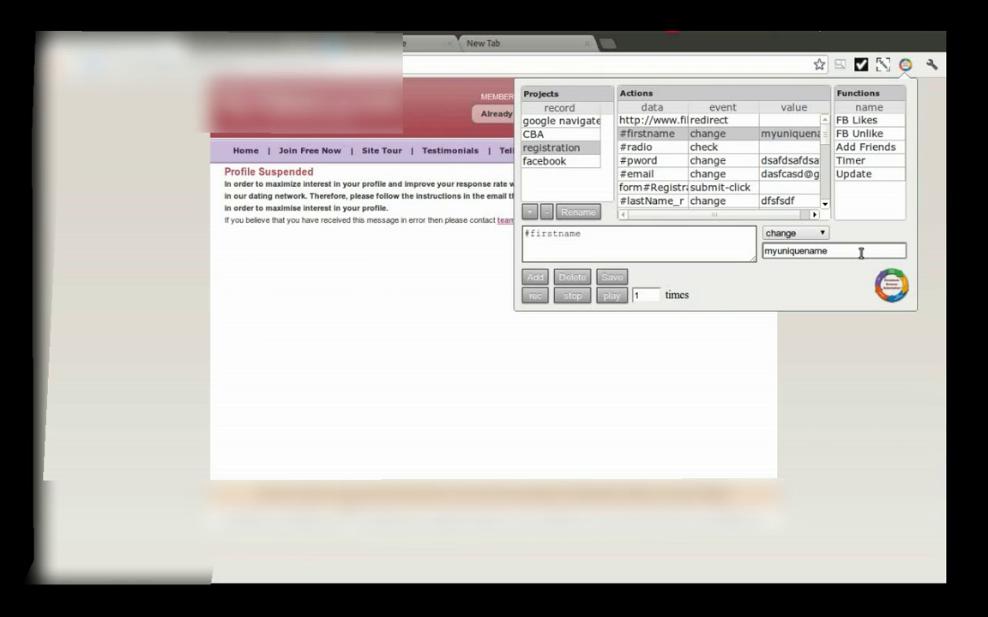
{"action": "type", "text": "<>"}
{"action": "left_click", "coordinate": [610, 275]}
Step: Copy the token into the #email action's value, save, and replay the project
{"action": "left_click_drag", "start_coordinate": [890, 251], "coordinate": [838, 251]}
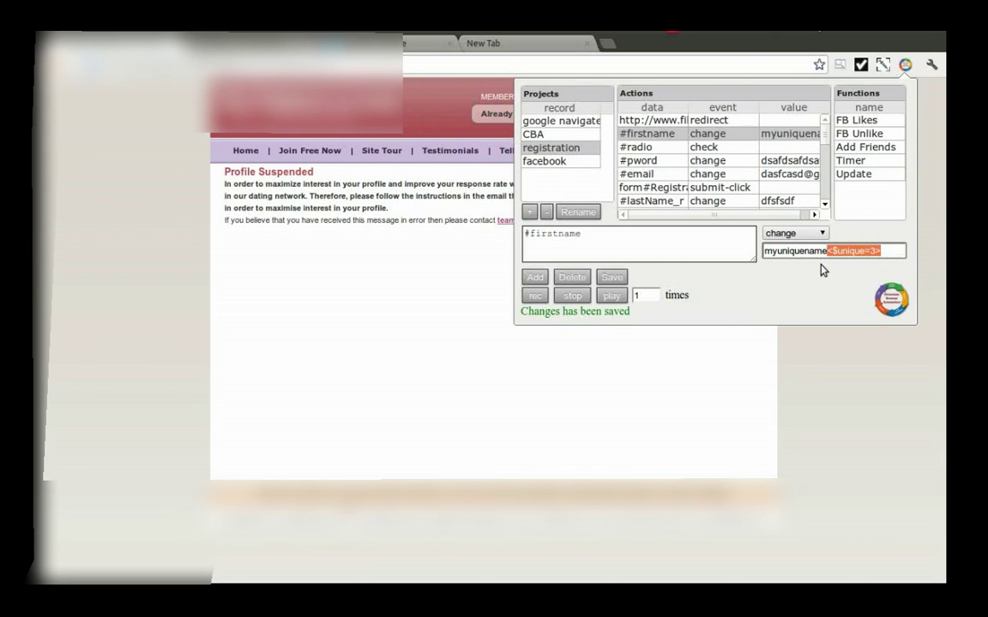
{"action": "left_click", "coordinate": [650, 176]}
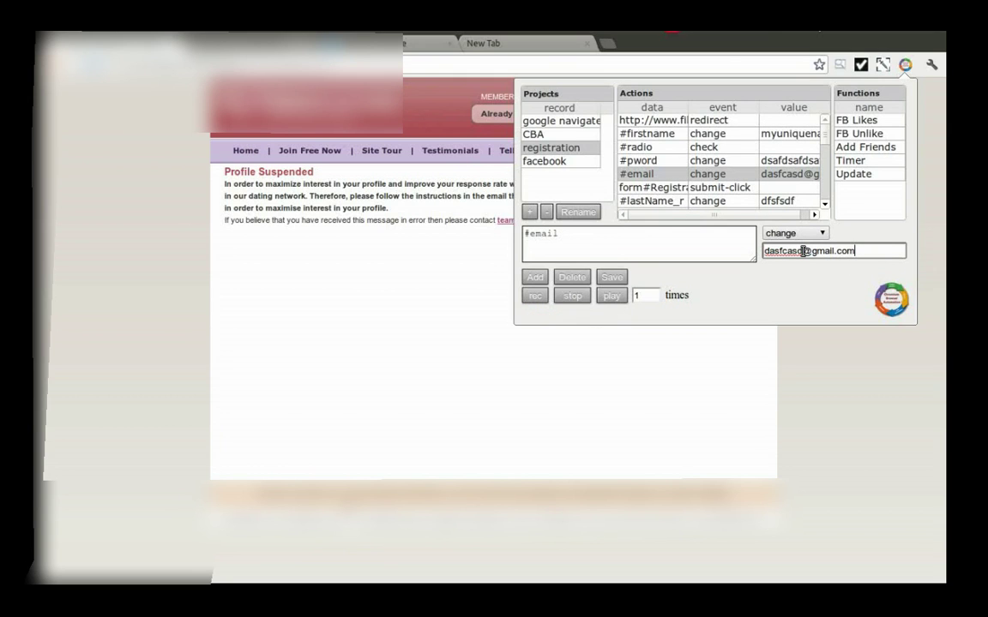
{"action": "type", "text": "<$unique=3>"}
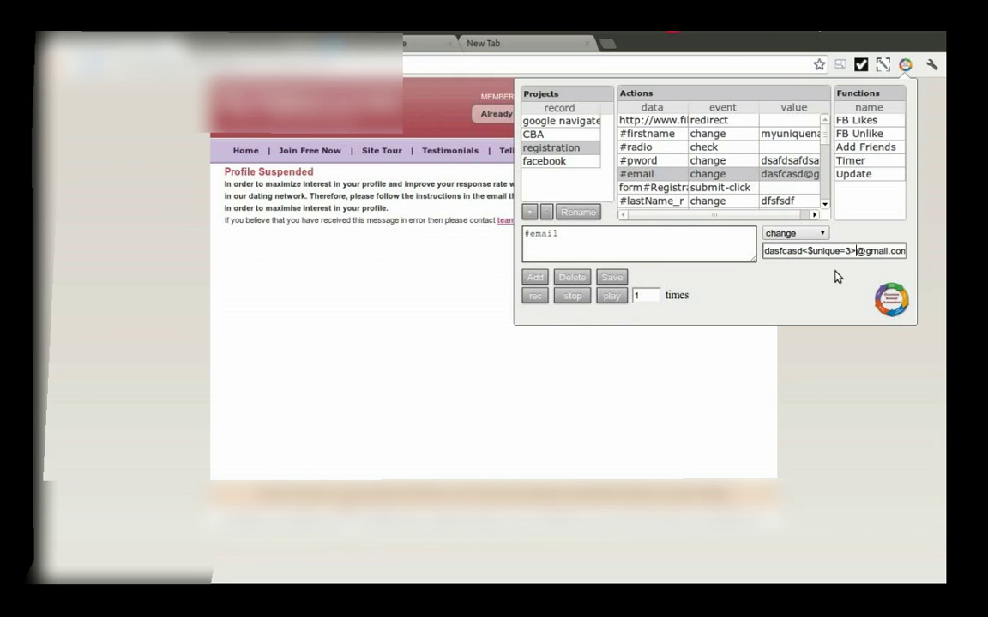
{"action": "left_click", "coordinate": [612, 278]}
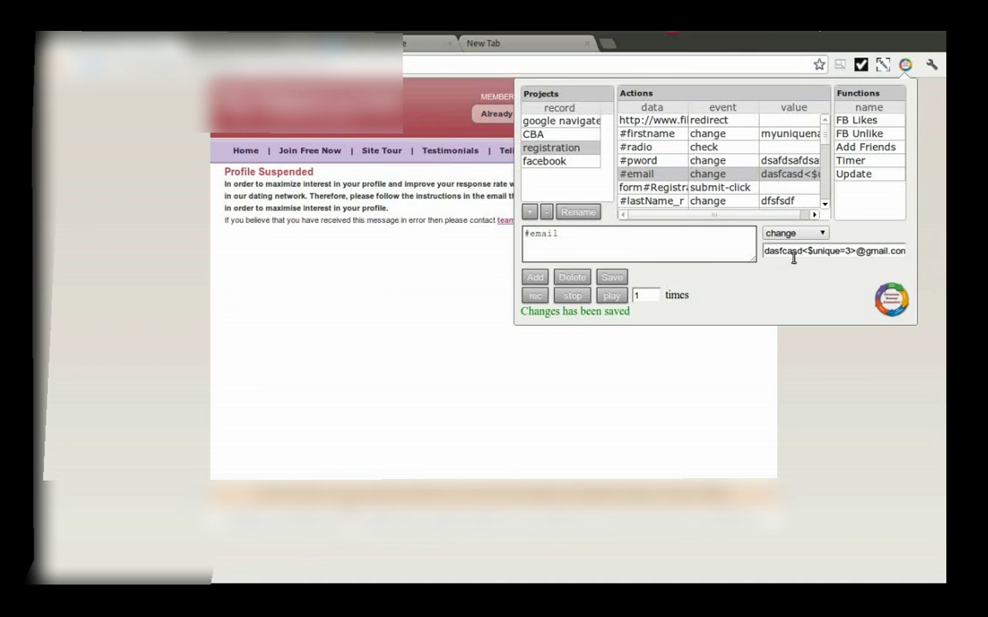
{"action": "left_click", "coordinate": [612, 297]}
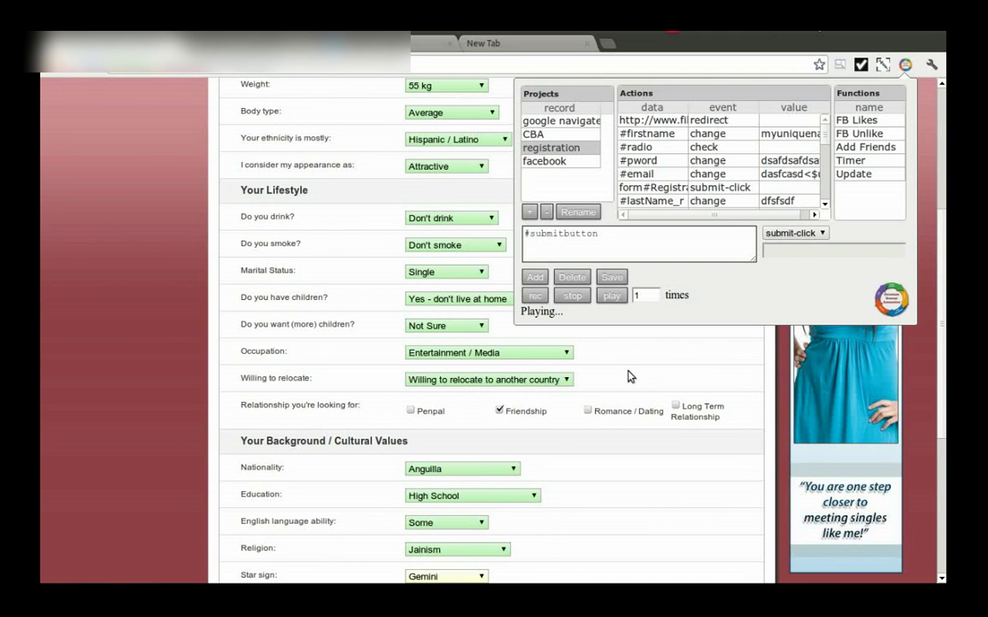
Step: Watch the replay fill the form, reopening and finally closing the recorder panel
{"action": "left_click", "coordinate": [568, 336]}
{"action": "scroll", "coordinate": [610, 305], "scroll_direction": "down", "scroll_amount": 5}
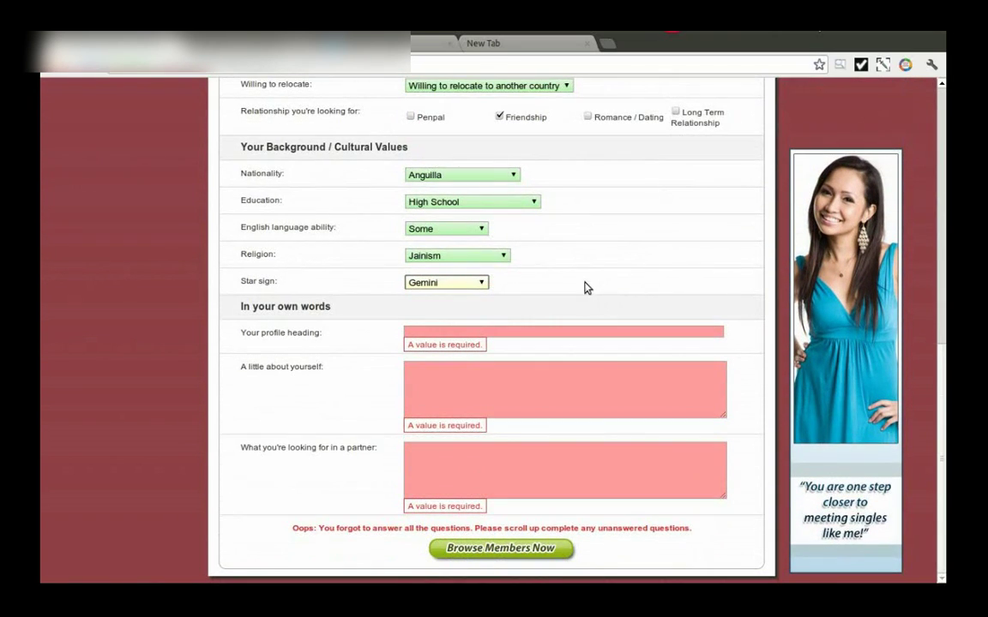
{"action": "left_click", "coordinate": [905, 65]}
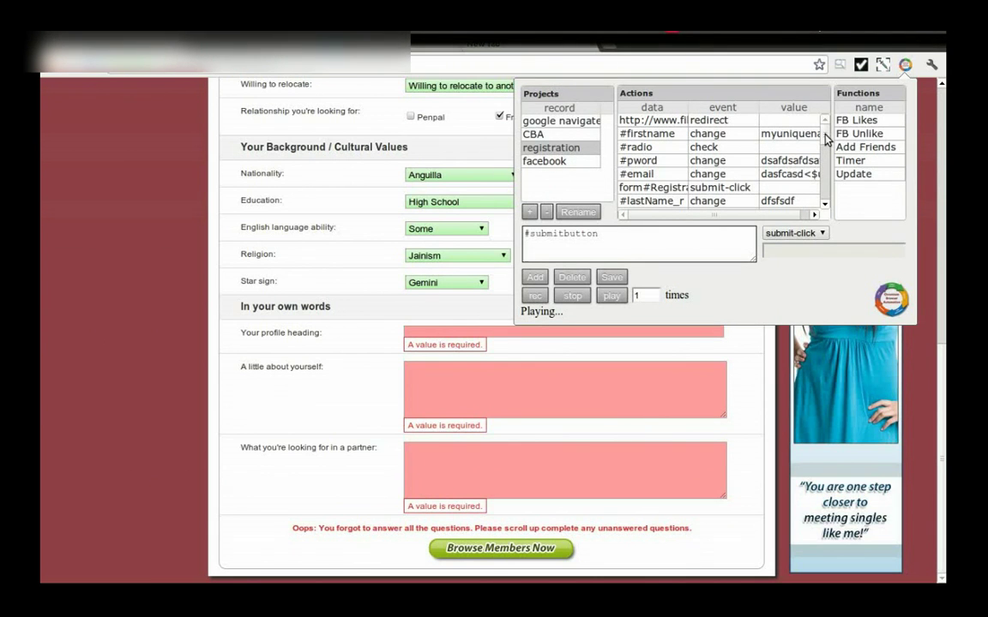
{"action": "scroll", "coordinate": [823, 150], "scroll_direction": "down", "scroll_amount": 5}
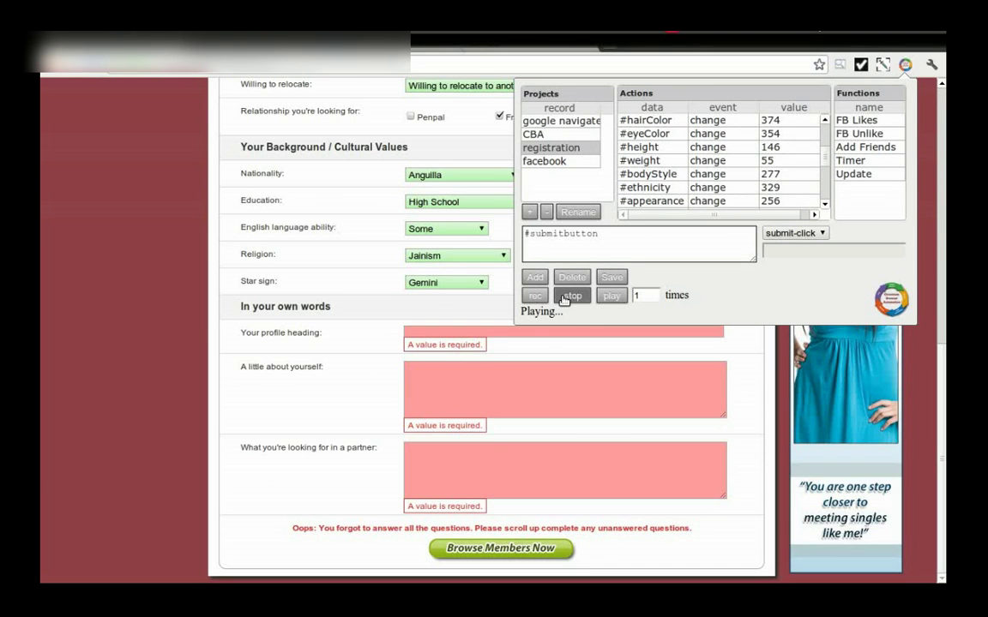
{"action": "scroll", "coordinate": [823, 167], "scroll_direction": "down", "scroll_amount": 5}
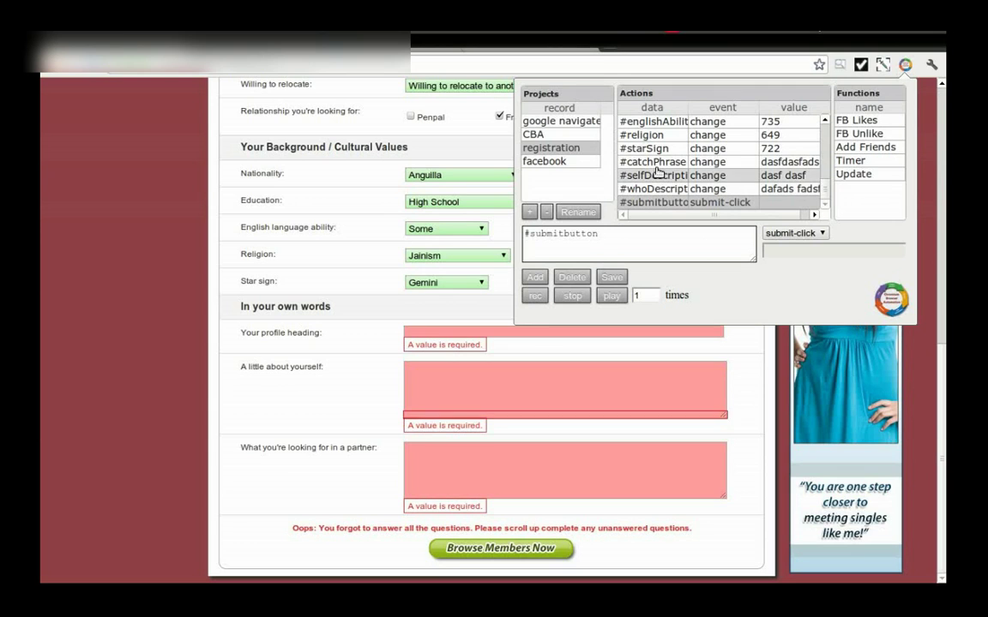
{"action": "left_click", "coordinate": [433, 335]}
Step: Inspect the profile heading field in DevTools to confirm it is input#catchPhrase
{"action": "right_click", "coordinate": [431, 332]}
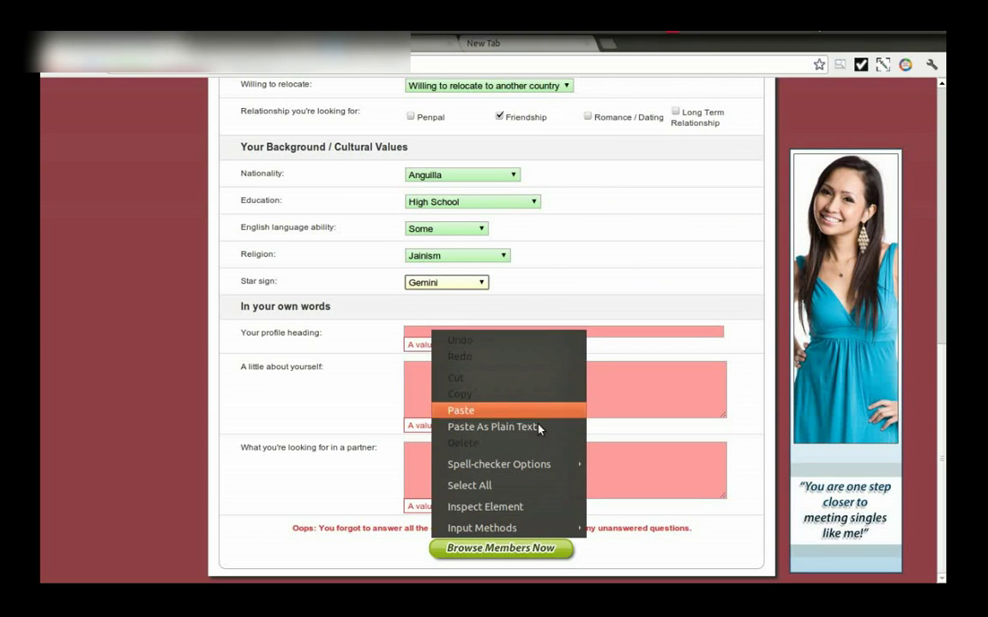
{"action": "left_click", "coordinate": [508, 508]}
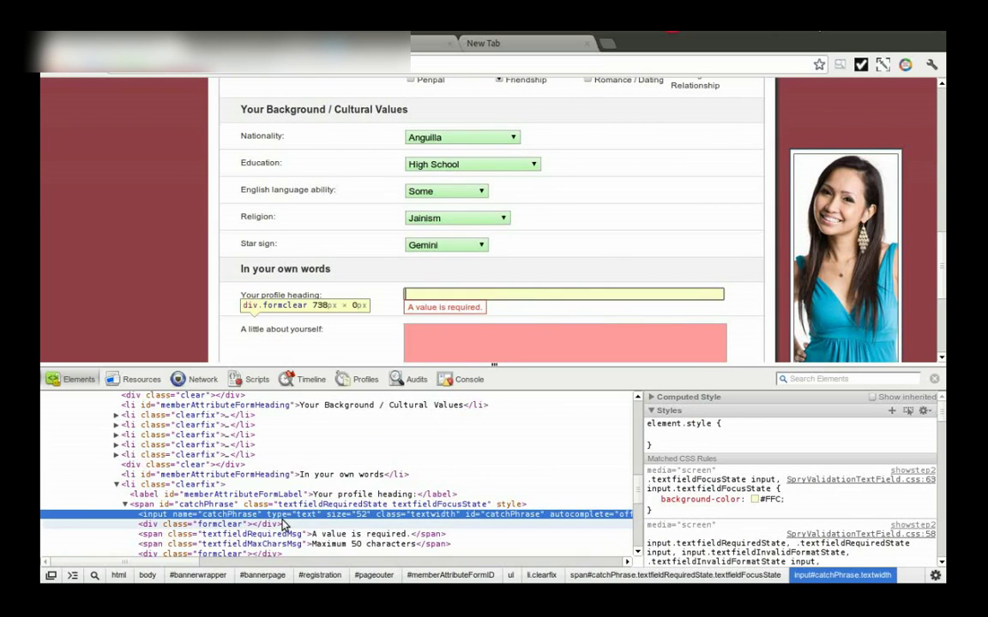
{"action": "left_click", "coordinate": [204, 504]}
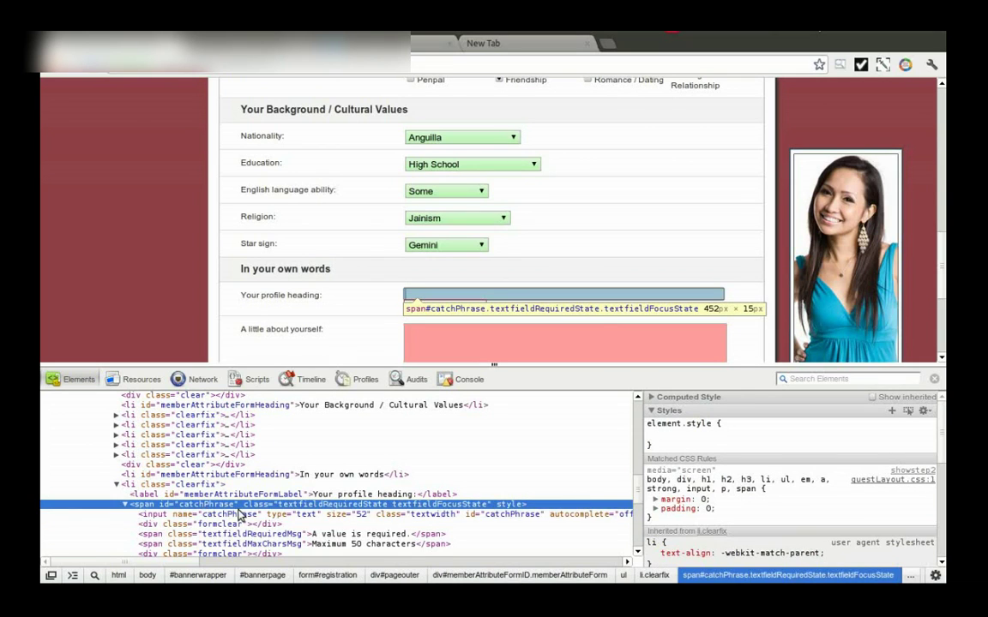
{"action": "left_click", "coordinate": [463, 514]}
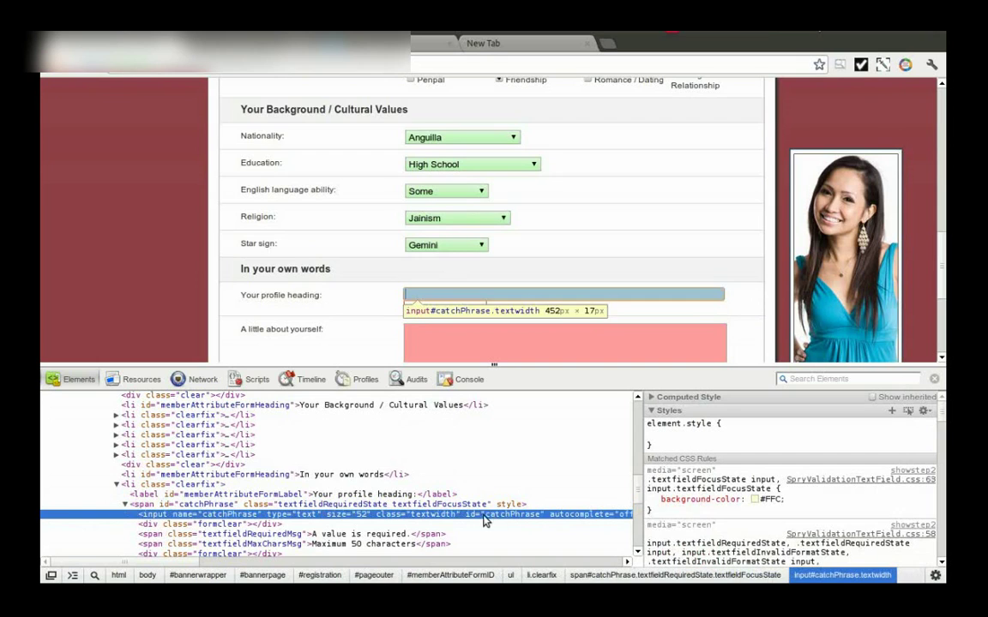
{"action": "scroll", "coordinate": [830, 86], "scroll_direction": "down", "scroll_amount": 3}
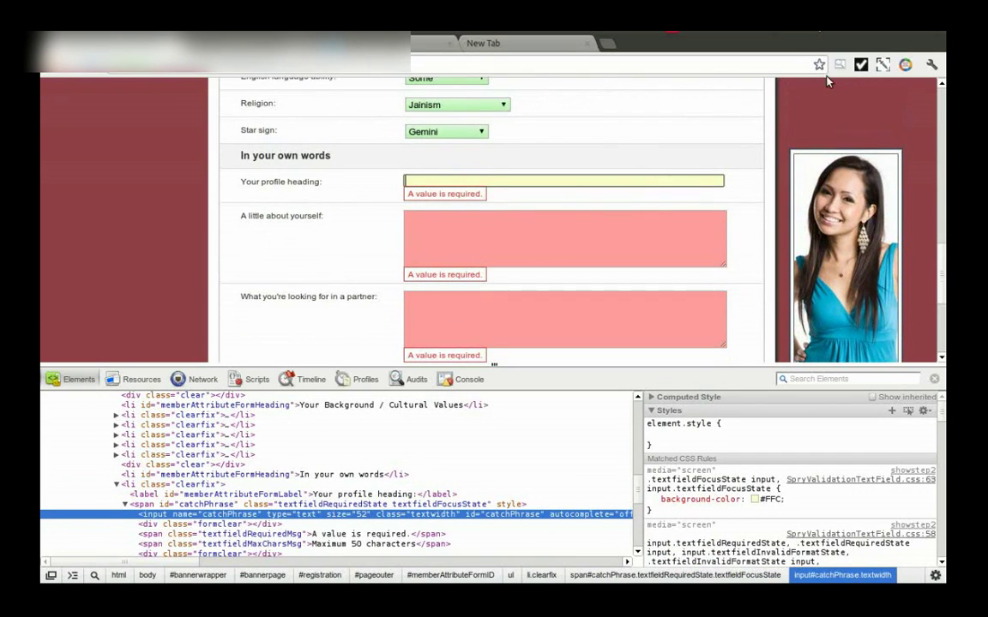
{"action": "left_click", "coordinate": [904, 65]}
Step: Prefix the catchPhrase action's selector with 'input' so it targets input#catchPhrase, and save
{"action": "left_click", "coordinate": [583, 149]}
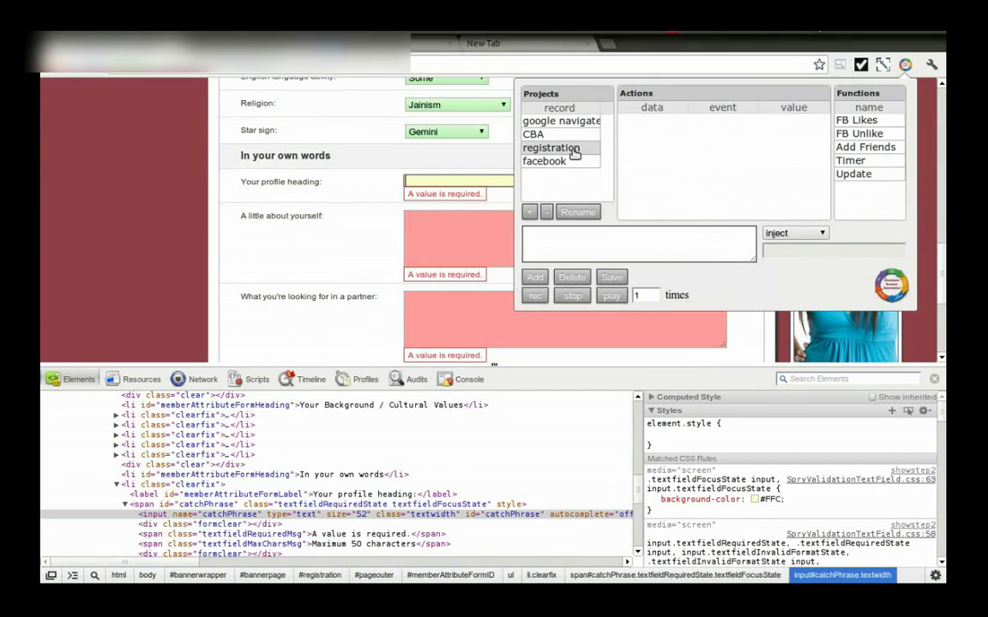
{"action": "scroll", "coordinate": [711, 144], "scroll_direction": "down", "scroll_amount": 5}
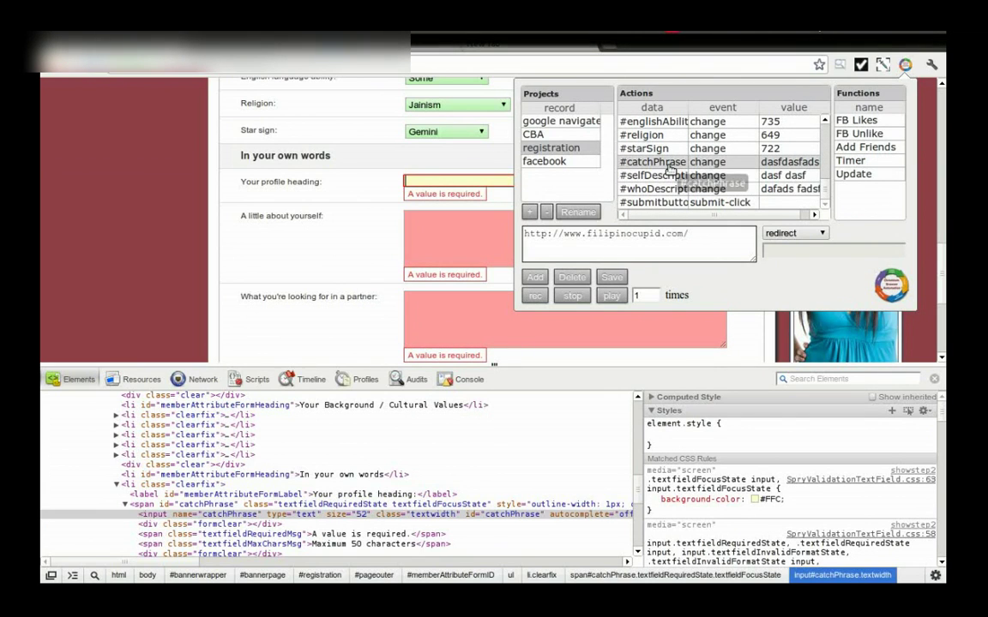
{"action": "left_click", "coordinate": [670, 164]}
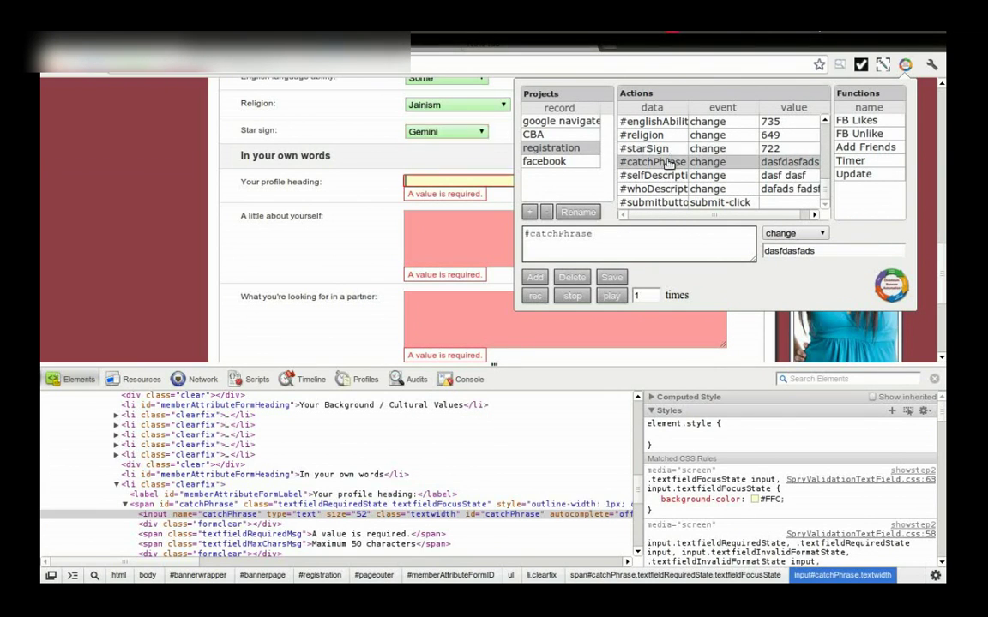
{"action": "left_click", "coordinate": [526, 234]}
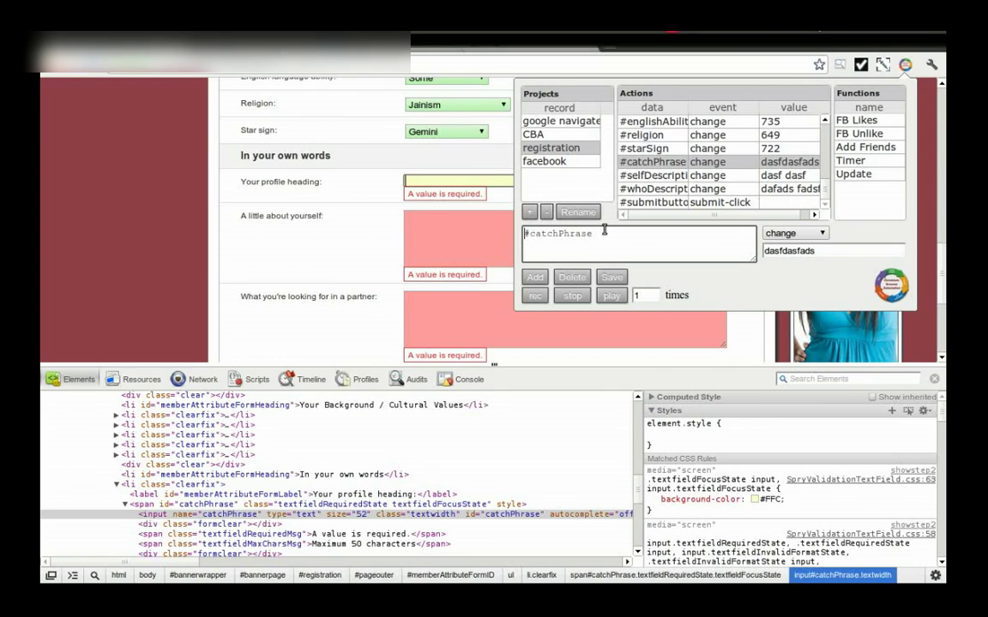
{"action": "type", "text": "input"}
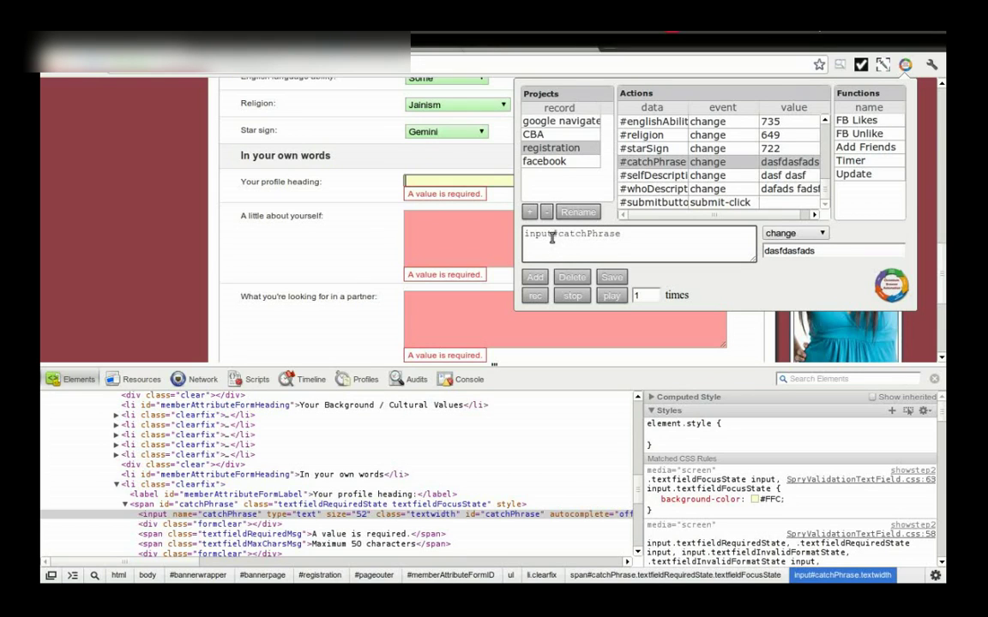
{"action": "left_click", "coordinate": [612, 277]}
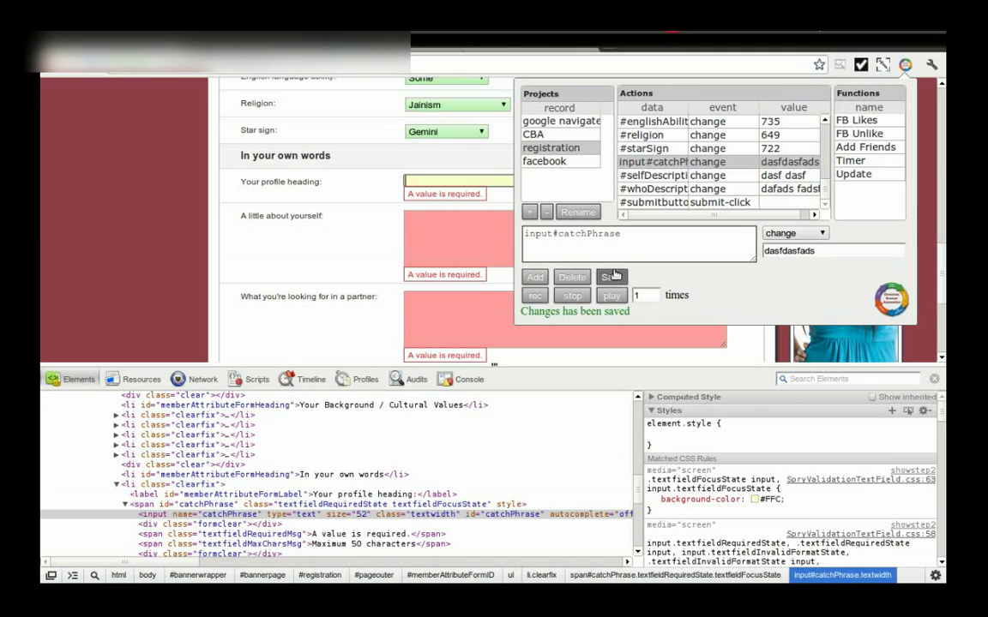
{"action": "left_click", "coordinate": [444, 209]}
Step: Inspect the 'A little about yourself' textarea and reload the registration project's recorded actions
{"action": "right_click", "coordinate": [438, 232]}
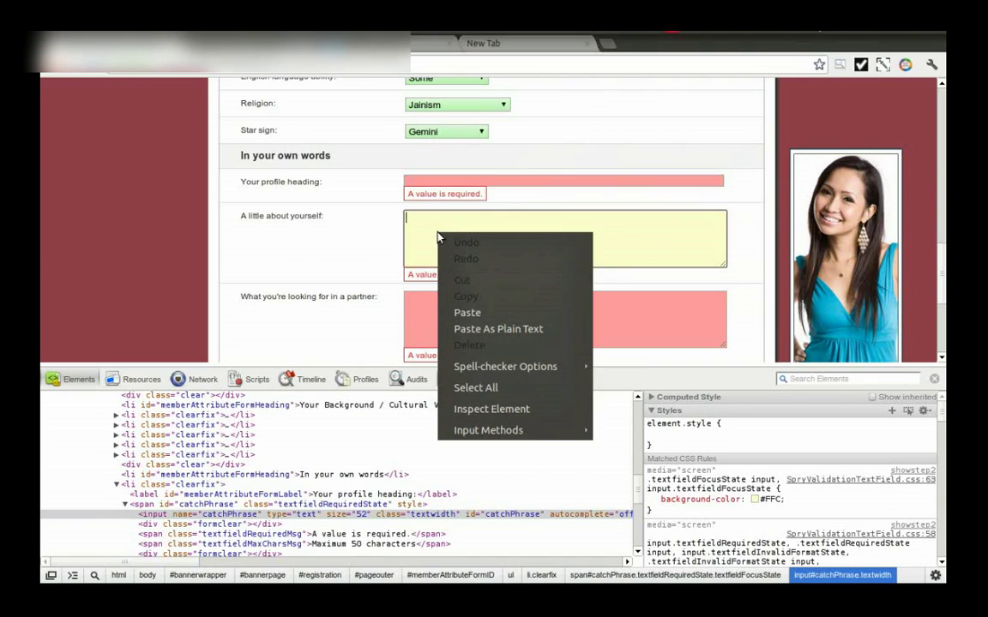
{"action": "left_click", "coordinate": [500, 410]}
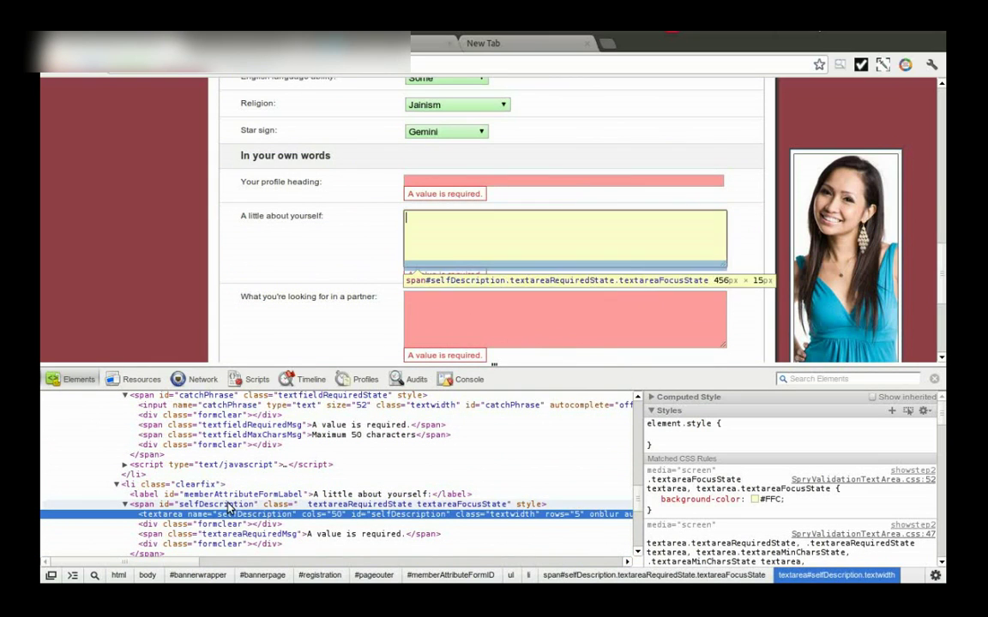
{"action": "left_click", "coordinate": [904, 64]}
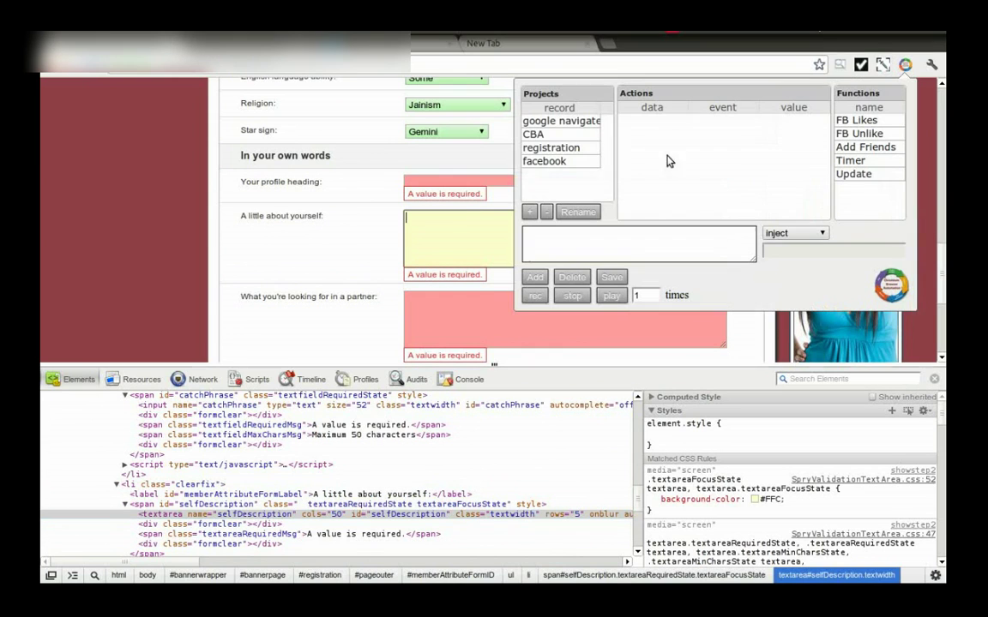
{"action": "left_click", "coordinate": [551, 147]}
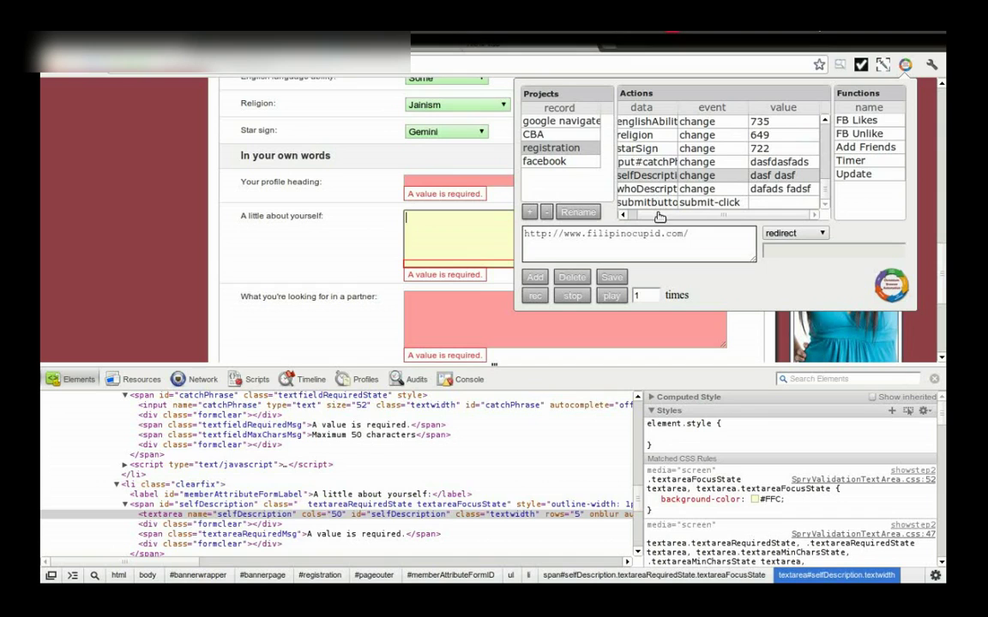
Step: Change the whoDescription step's selector to textarea#whoDescription and save it
{"action": "left_click", "coordinate": [654, 189]}
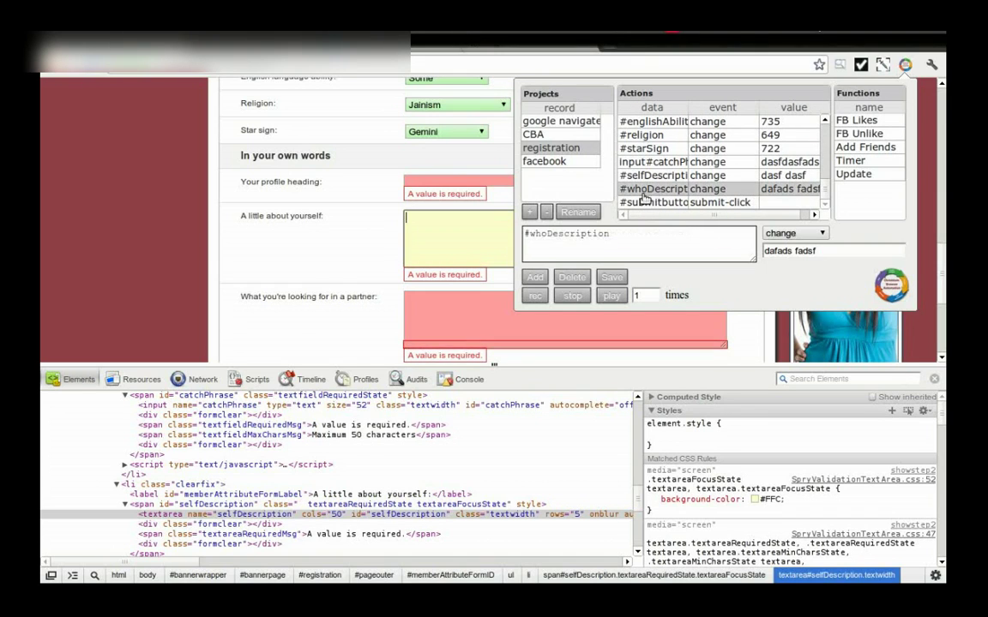
{"action": "left_click", "coordinate": [525, 234]}
{"action": "type", "text": "texta"}
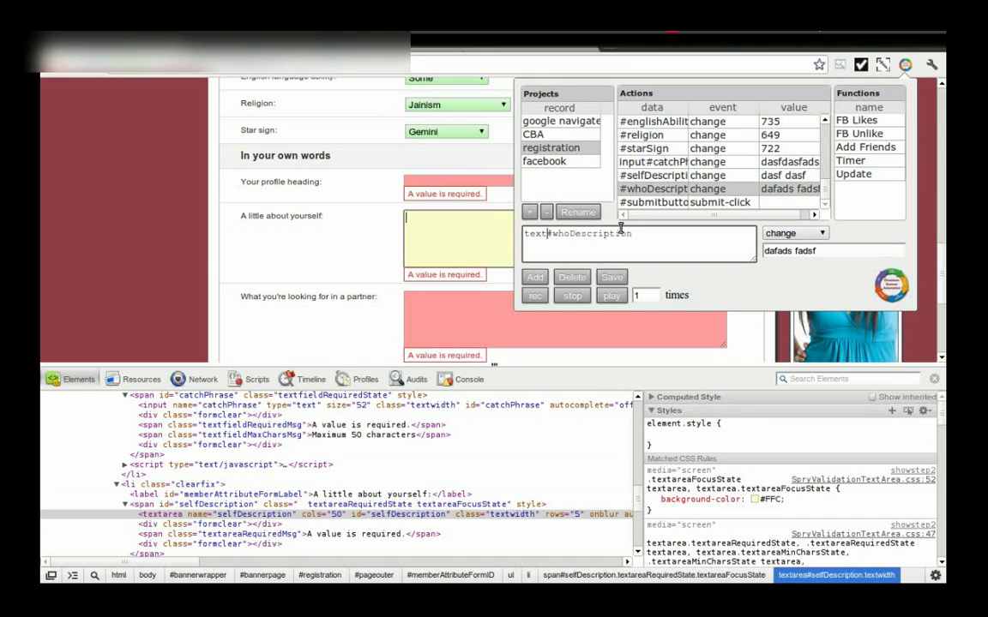
{"action": "type", "text": "rea"}
{"action": "left_click", "coordinate": [612, 277]}
Step: Change the selfDescription step's selector to textarea#selfDescription and save it
{"action": "left_click", "coordinate": [651, 203]}
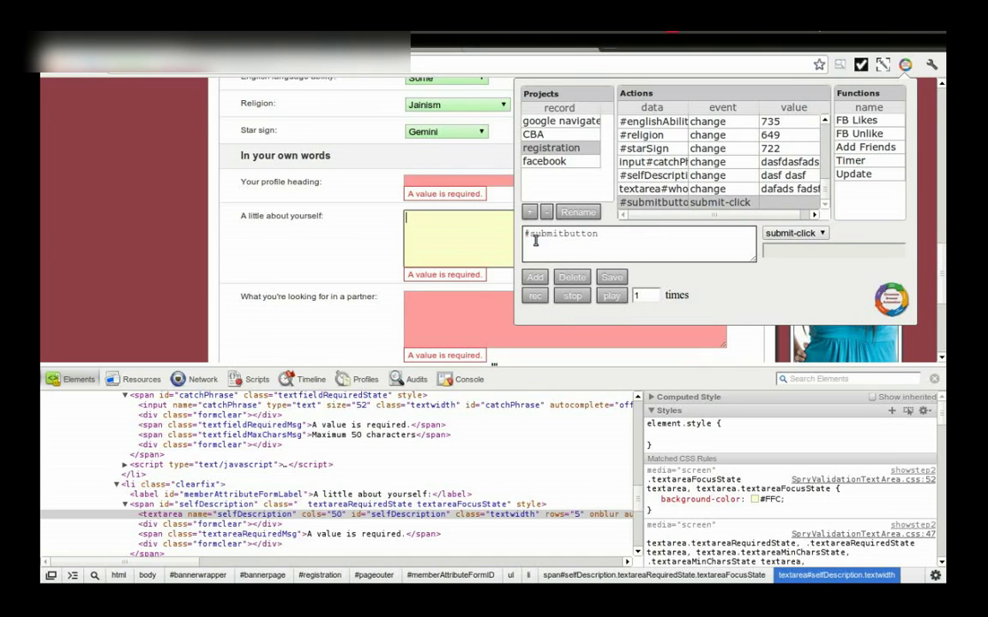
{"action": "key", "text": "Up"}
{"action": "key", "text": "Up"}
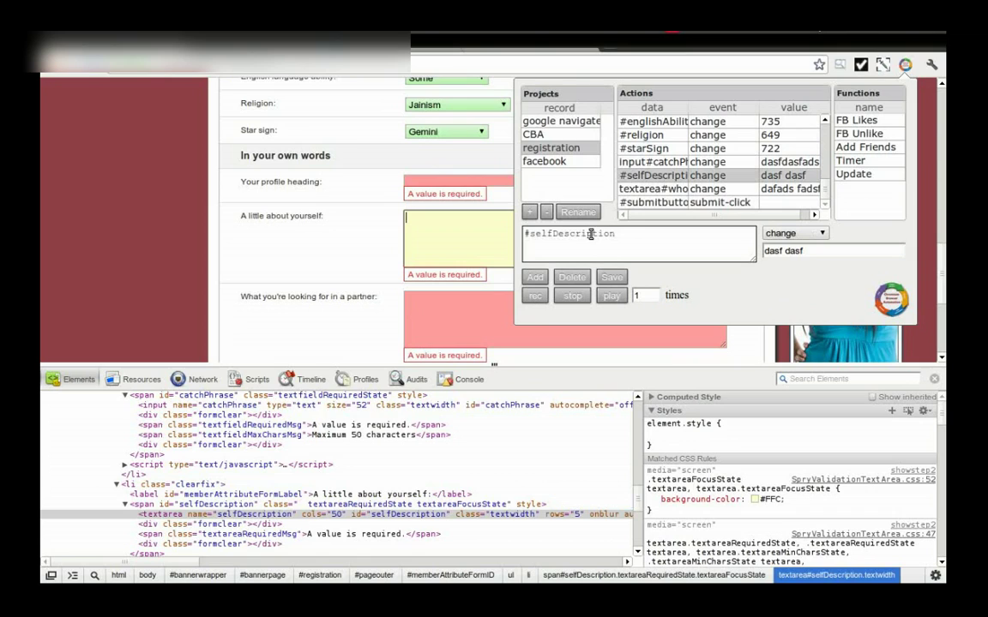
{"action": "type", "text": "texta"}
{"action": "type", "text": "rea"}
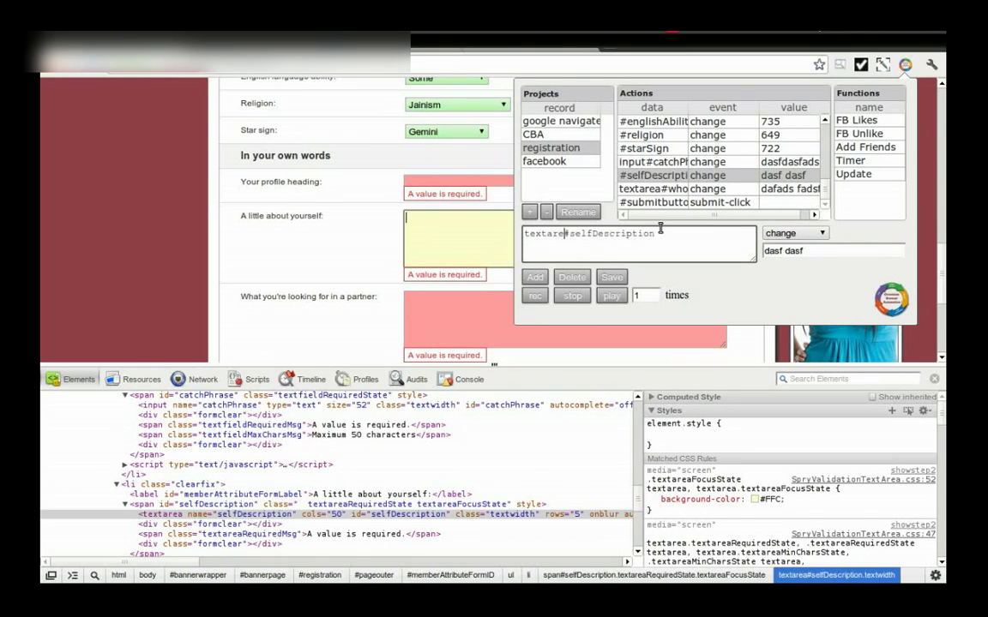
{"action": "left_click", "coordinate": [612, 276]}
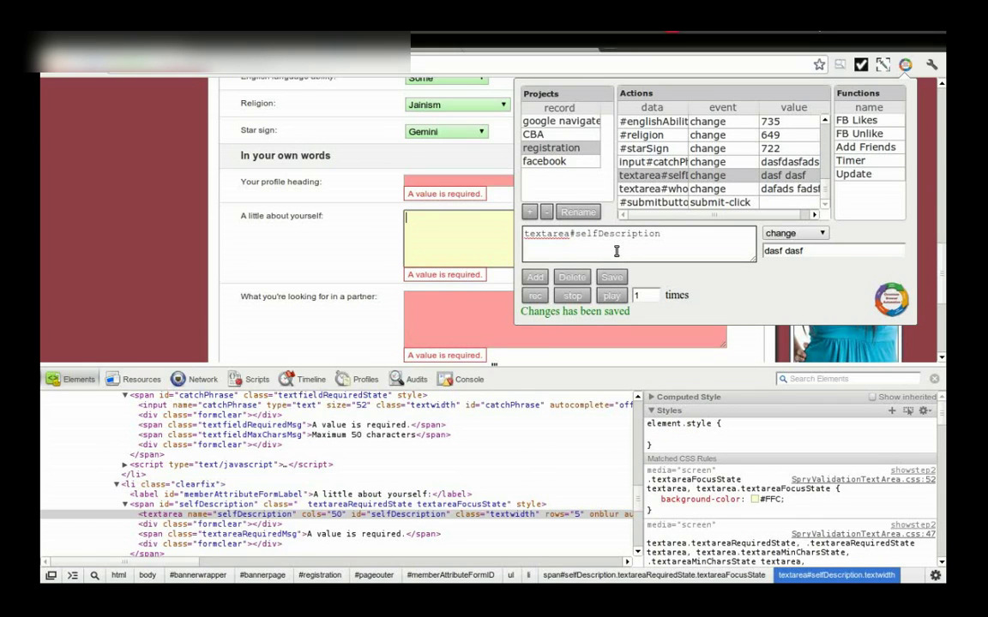
Step: Replay the registration project once on the dating site
{"action": "left_click", "coordinate": [614, 294]}
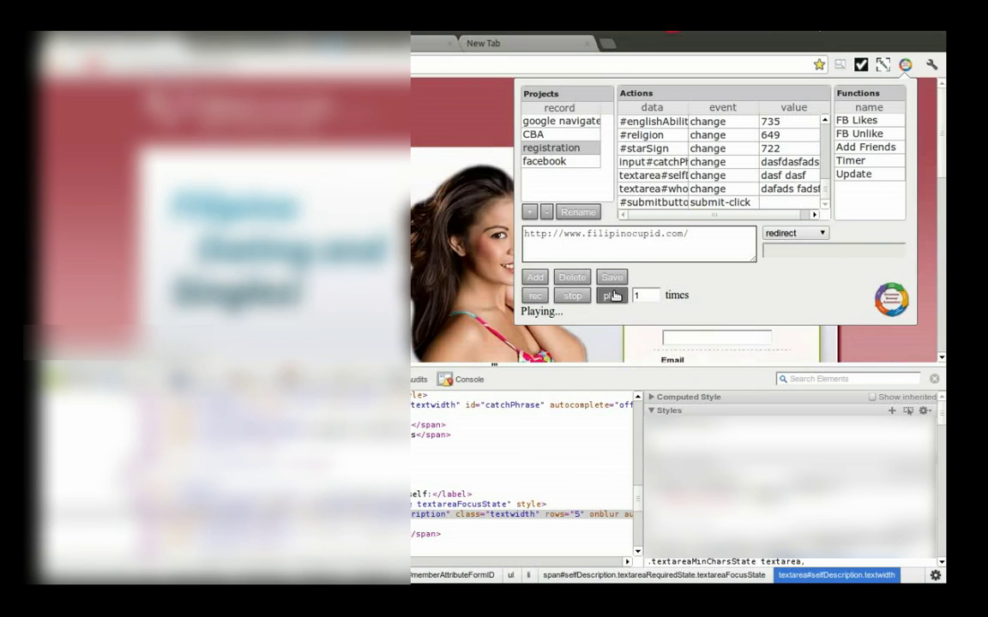